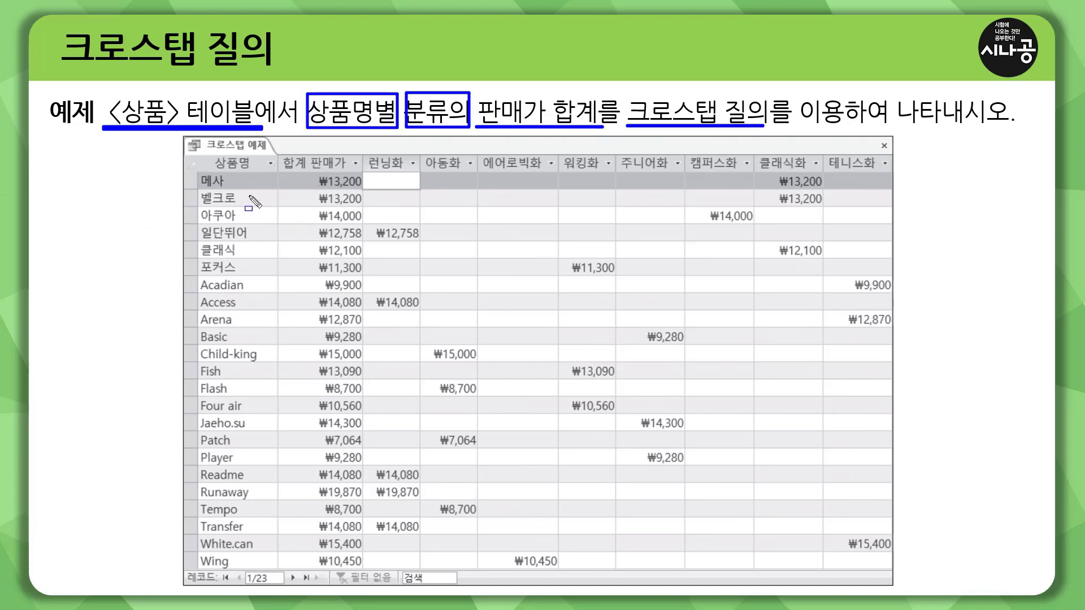
mouse_move(199, 158)
left_mouse_down()
mouse_move(261, 526)
mouse_move(285, 581)
mouse_move(276, 570)
left_mouse_up()
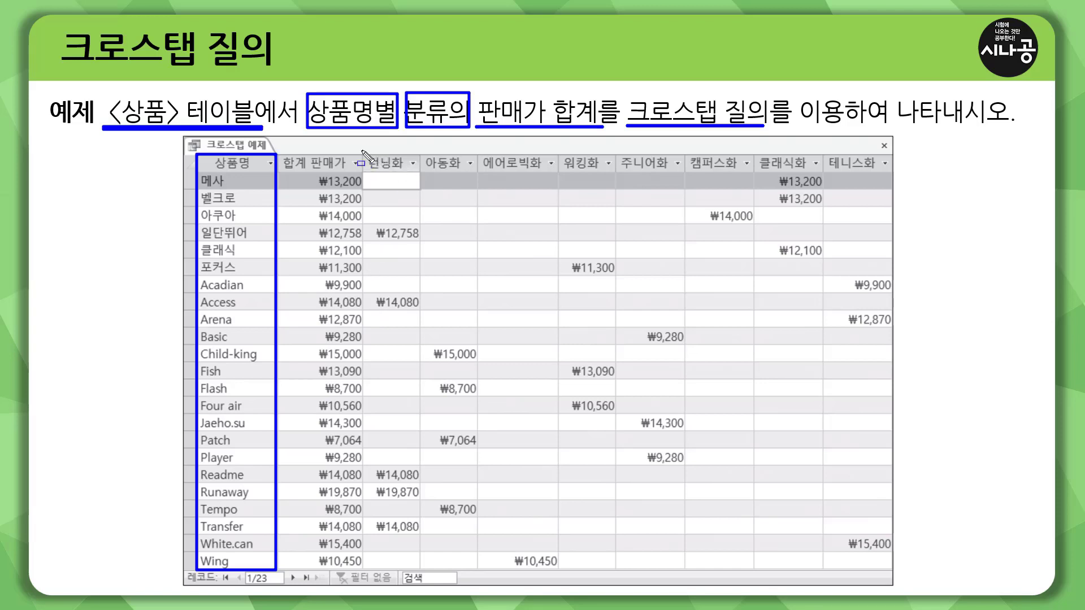
mouse_move(367, 150)
left_mouse_down()
mouse_move(601, 176)
mouse_move(886, 177)
left_mouse_up()
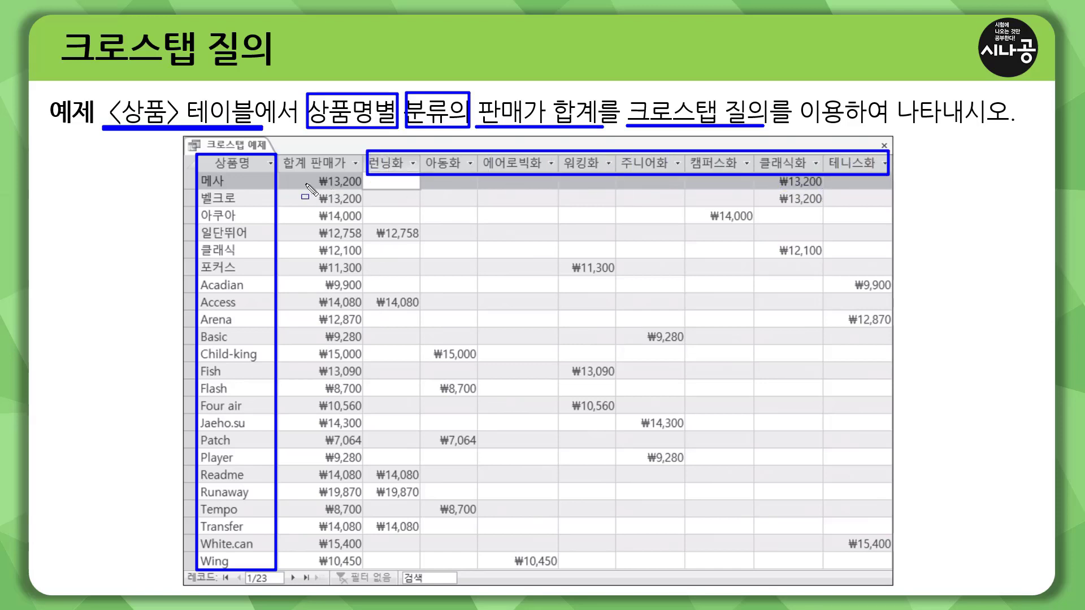
left_click_drag(309, 171, 341, 168)
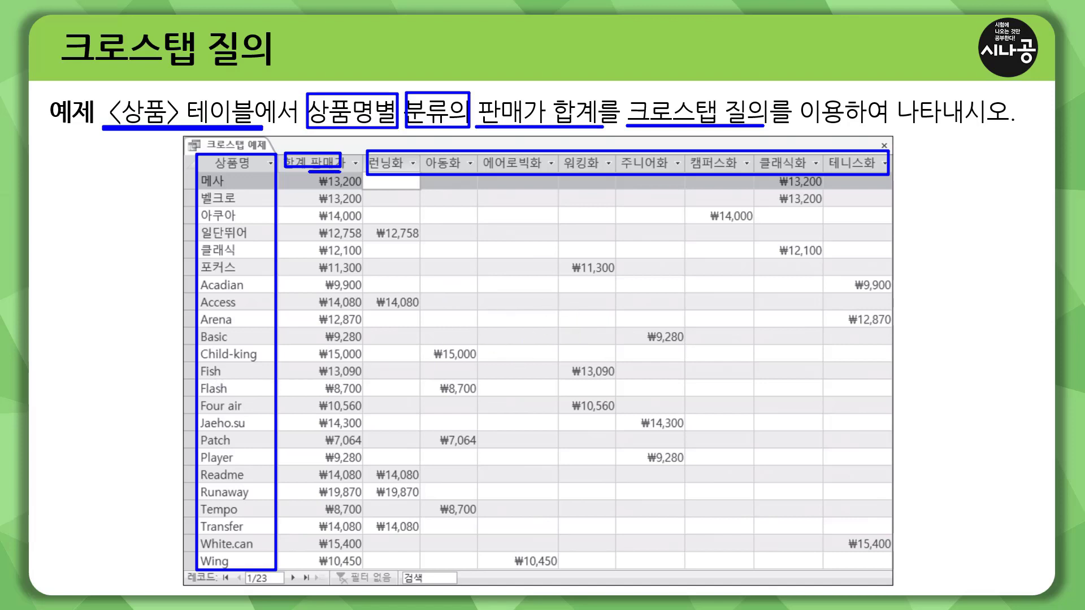
key("Escape")
Switch to the Access database and start a new query with the Crosstab Query Wizard (크로스탭 쿼리 마법사).
key("alt+Tab")
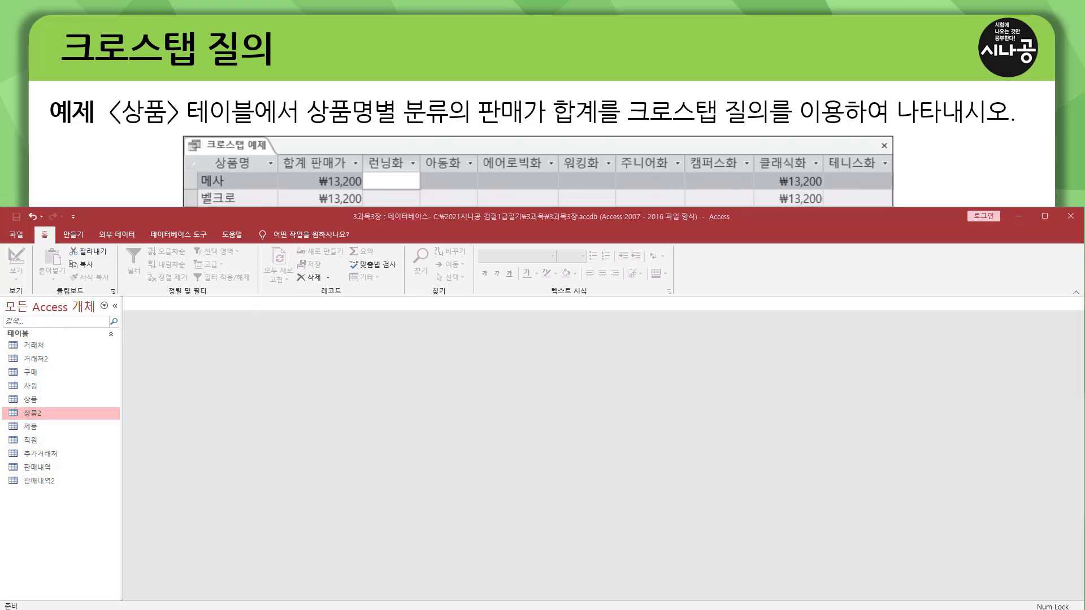
left_click(81, 234)
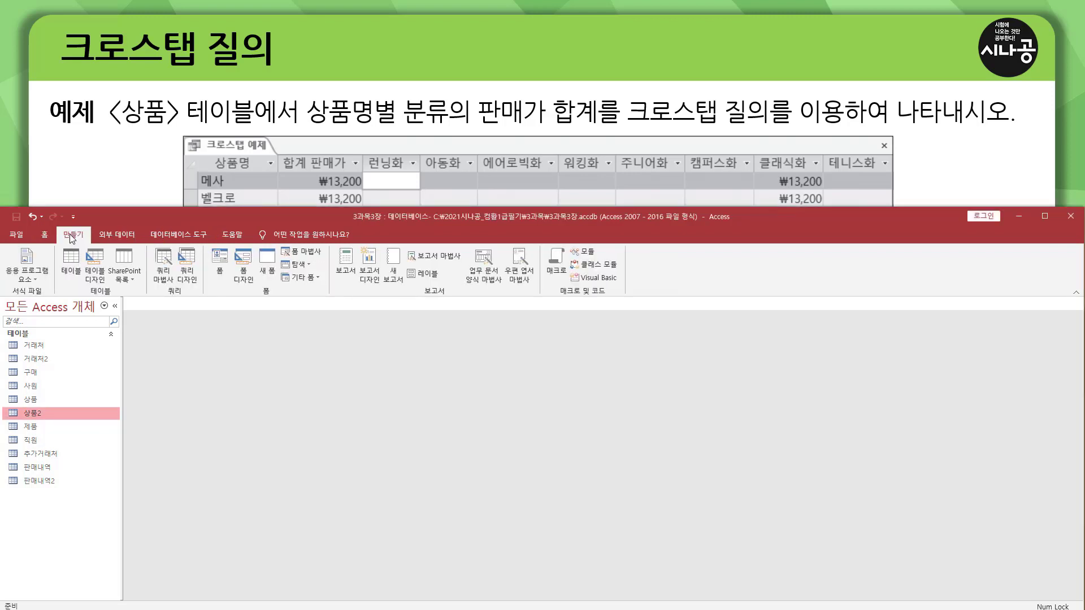
left_click(165, 260)
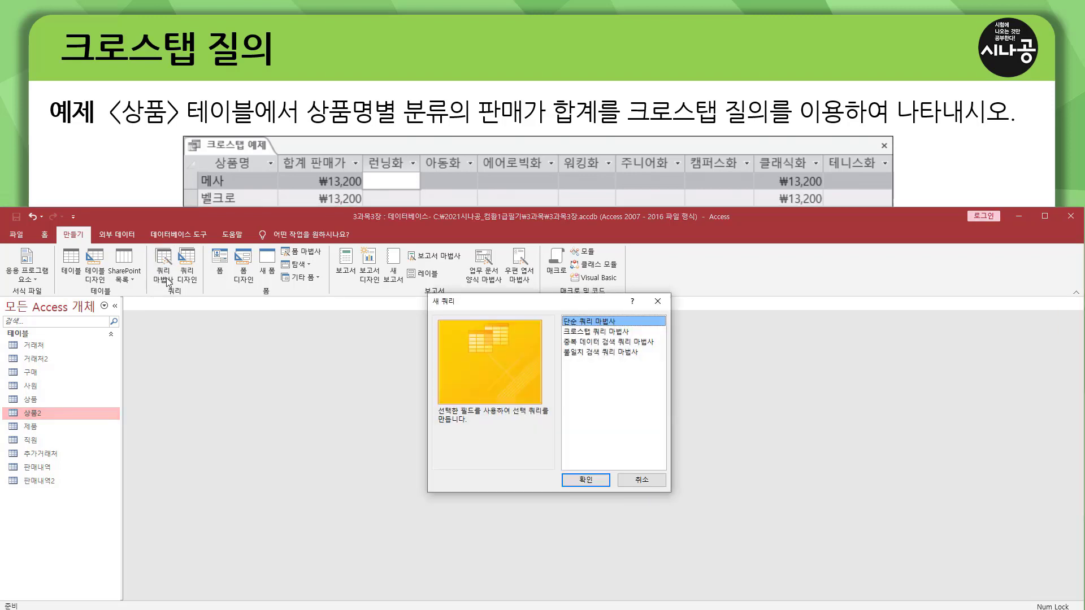
left_click(595, 332)
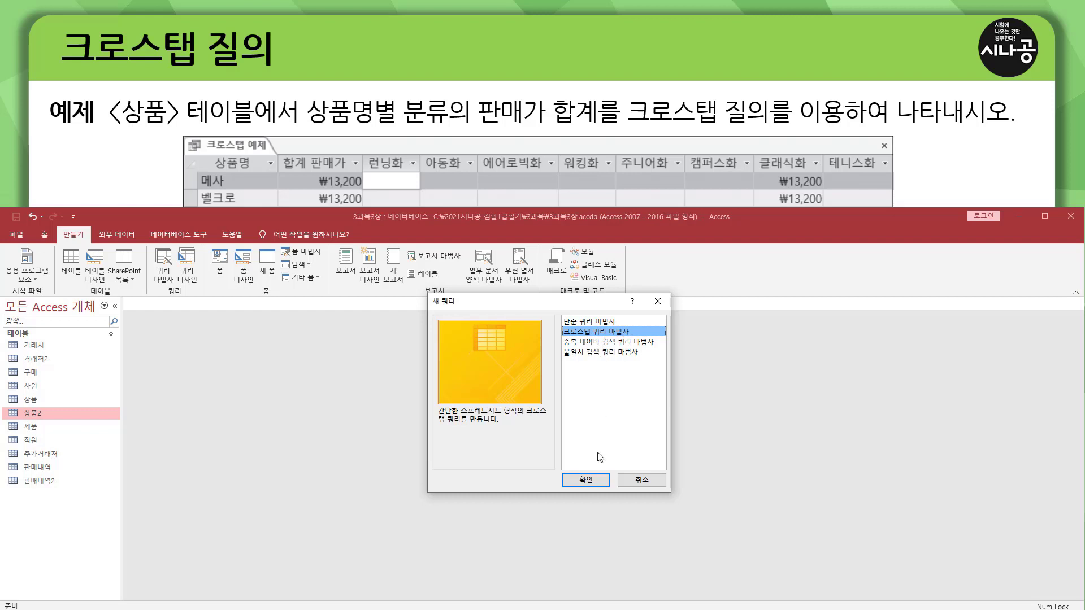
left_click(586, 481)
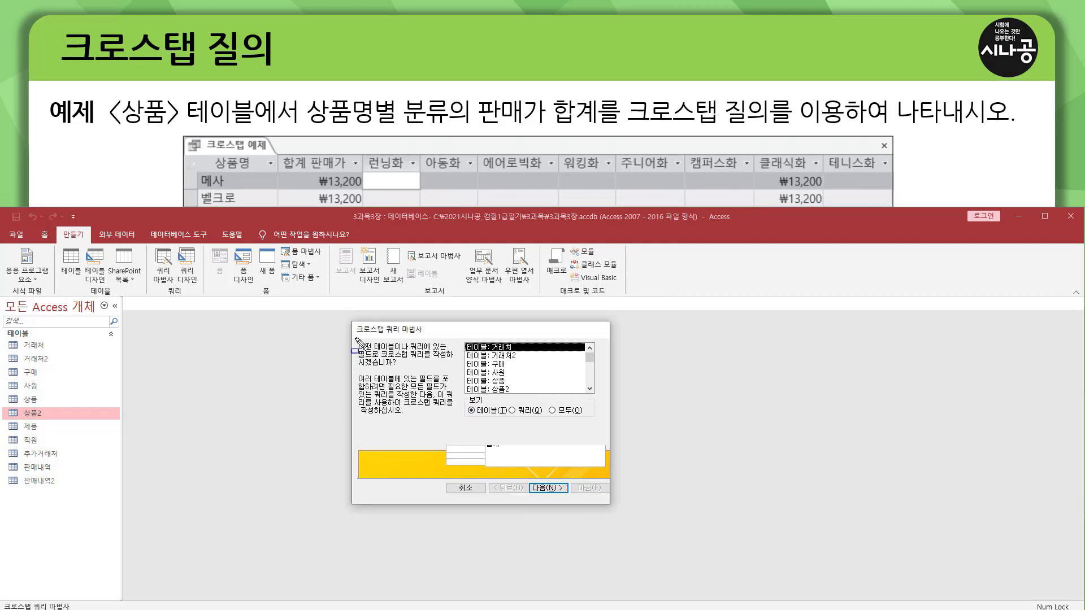
Choose the 상품 table as the source of the crosstab query and continue to the row heading choice.
mouse_move(355, 338)
left_mouse_down()
mouse_move(432, 384)
mouse_move(458, 371)
left_mouse_up()
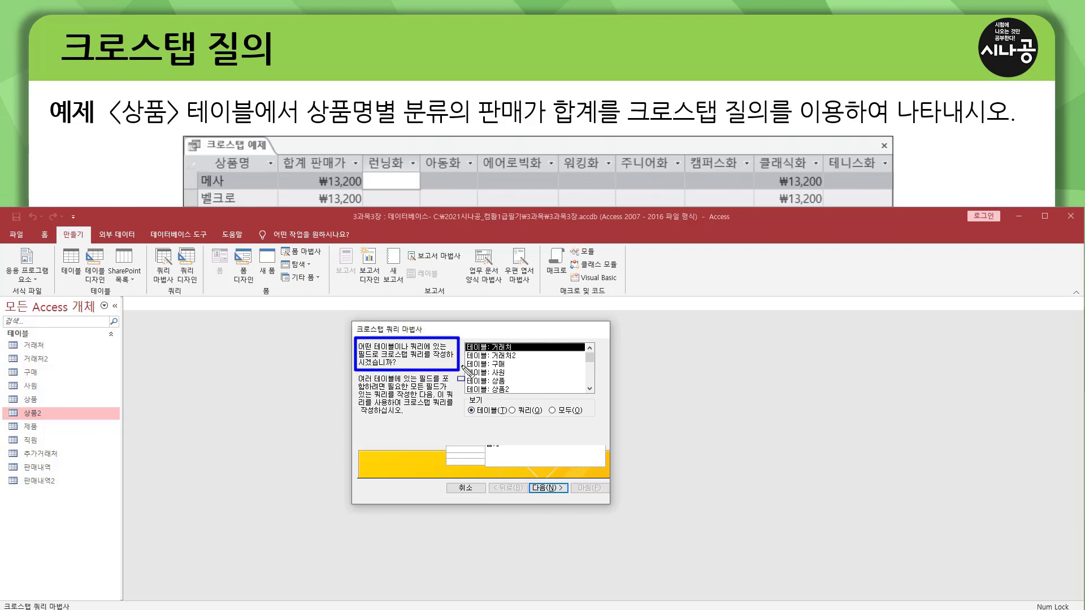
key("Escape")
left_click(489, 382)
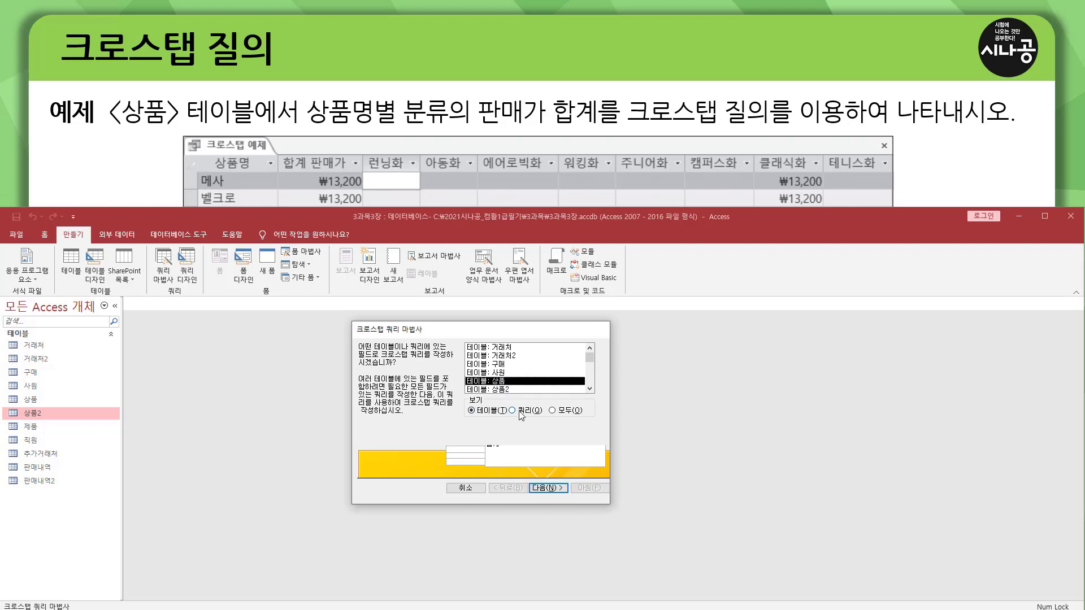
left_click(547, 490)
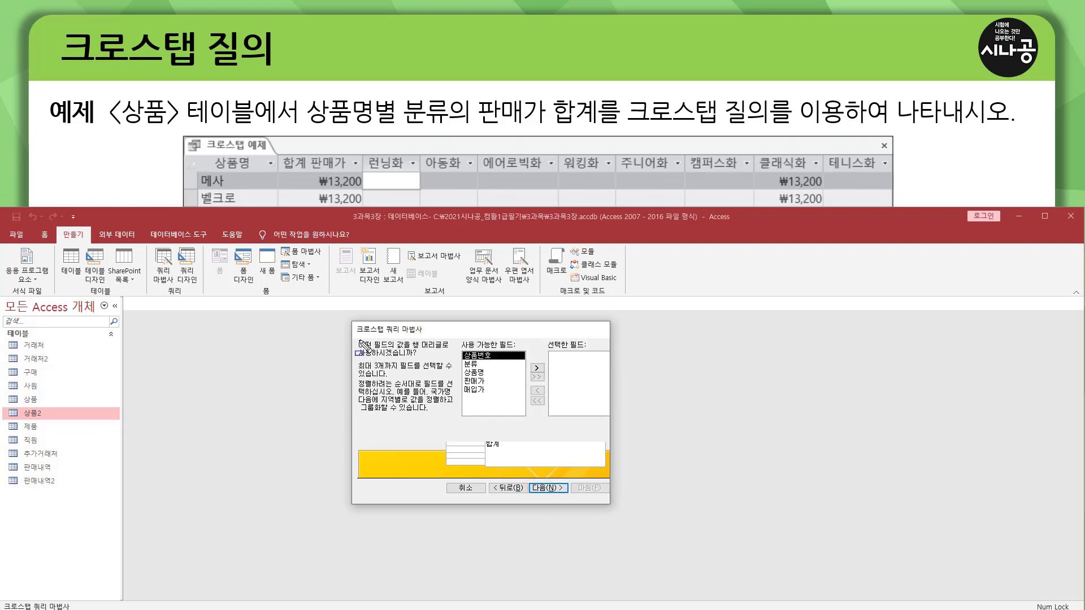
Use the 상품명 field as the row heading of the crosstab query and continue to the column heading choice.
mouse_move(355, 339)
left_mouse_down()
mouse_move(411, 361)
mouse_move(457, 359)
mouse_move(430, 351)
mouse_move(440, 351)
left_mouse_up()
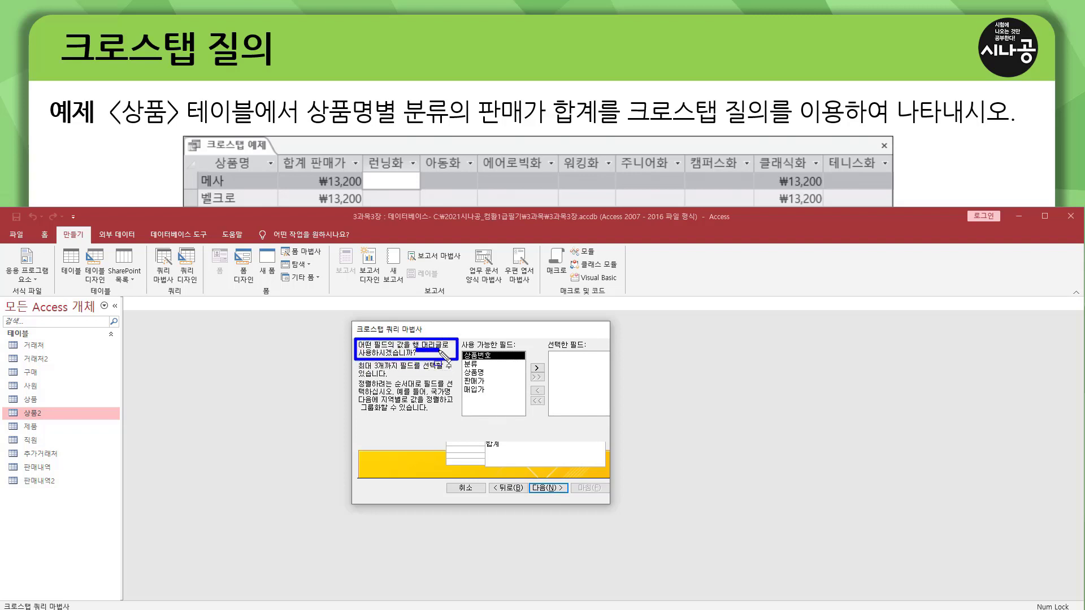
left_click_drag(204, 150, 261, 197)
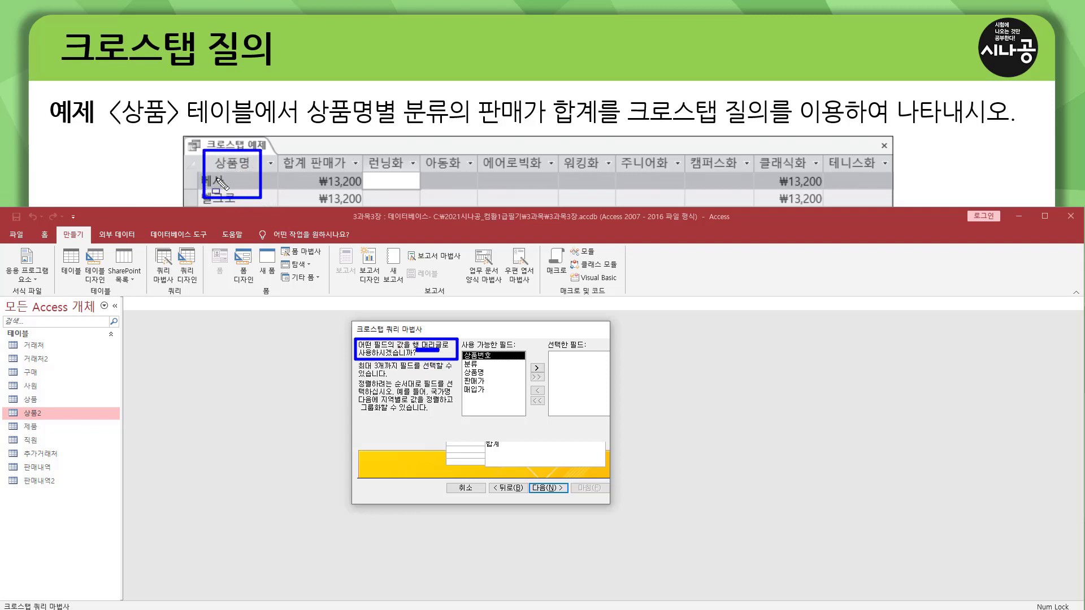
key("Escape")
left_click(479, 373)
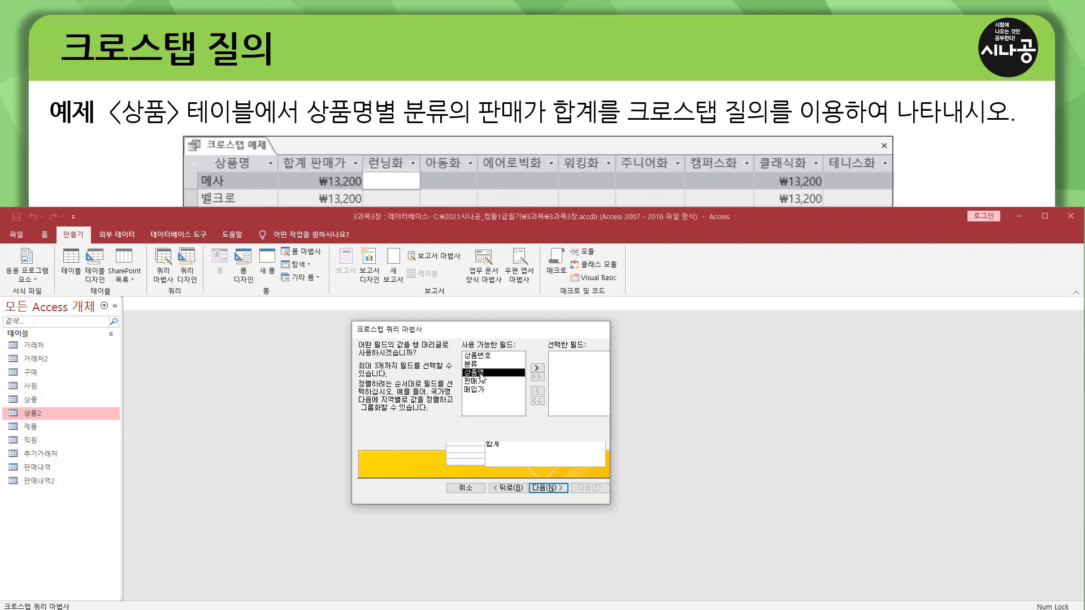
left_click_drag(528, 358, 544, 374)
key("Escape")
left_click(536, 368)
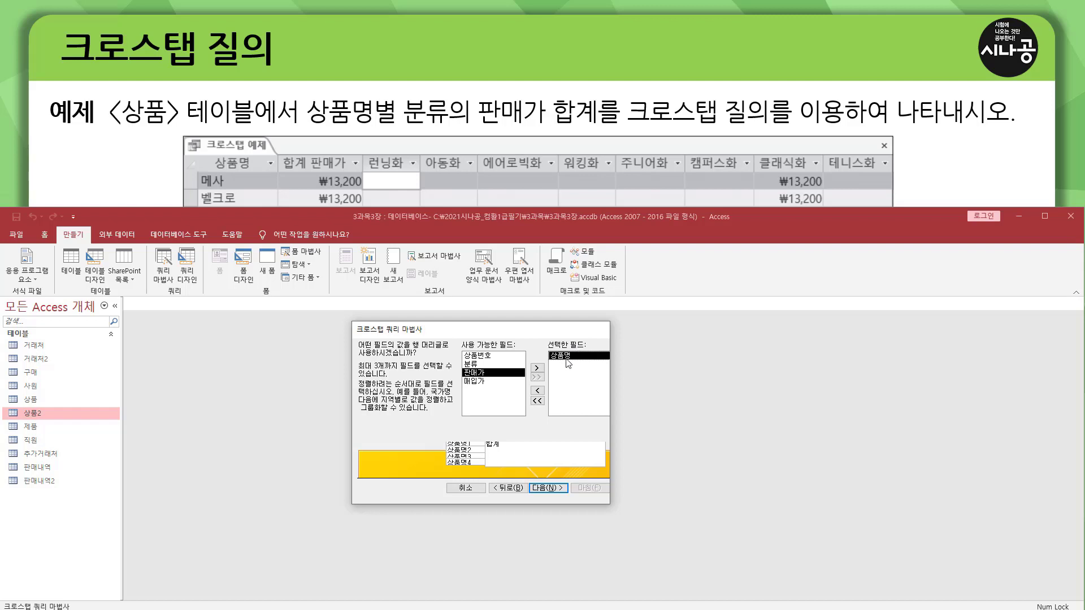
left_click(542, 488)
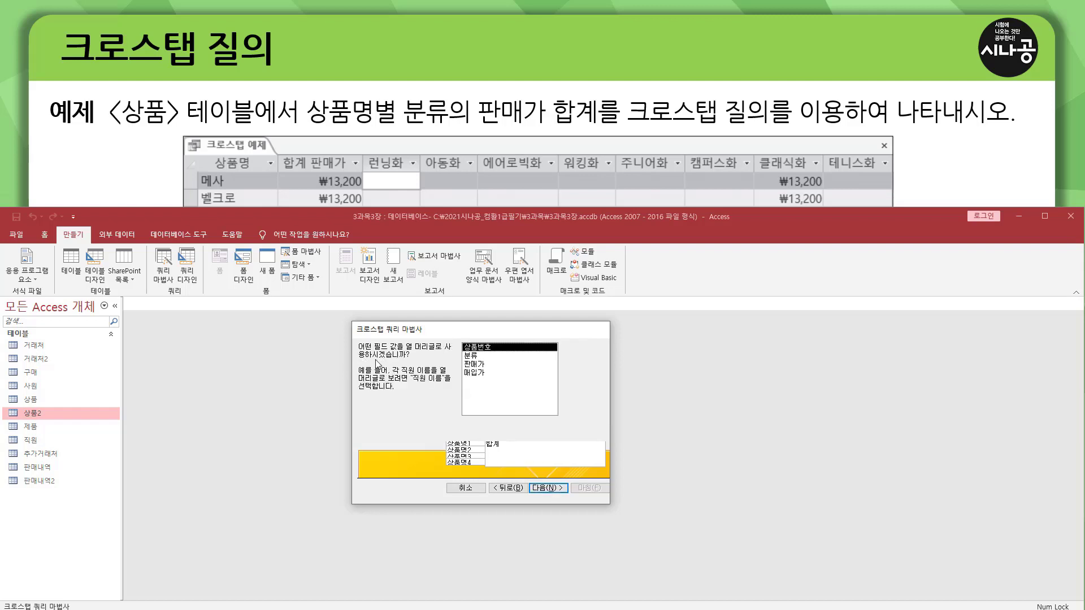
Use the 분류 field as the column heading of the crosstab query and continue to the calculation settings.
mouse_move(355, 336)
left_mouse_down()
mouse_move(464, 362)
mouse_move(435, 351)
left_mouse_up()
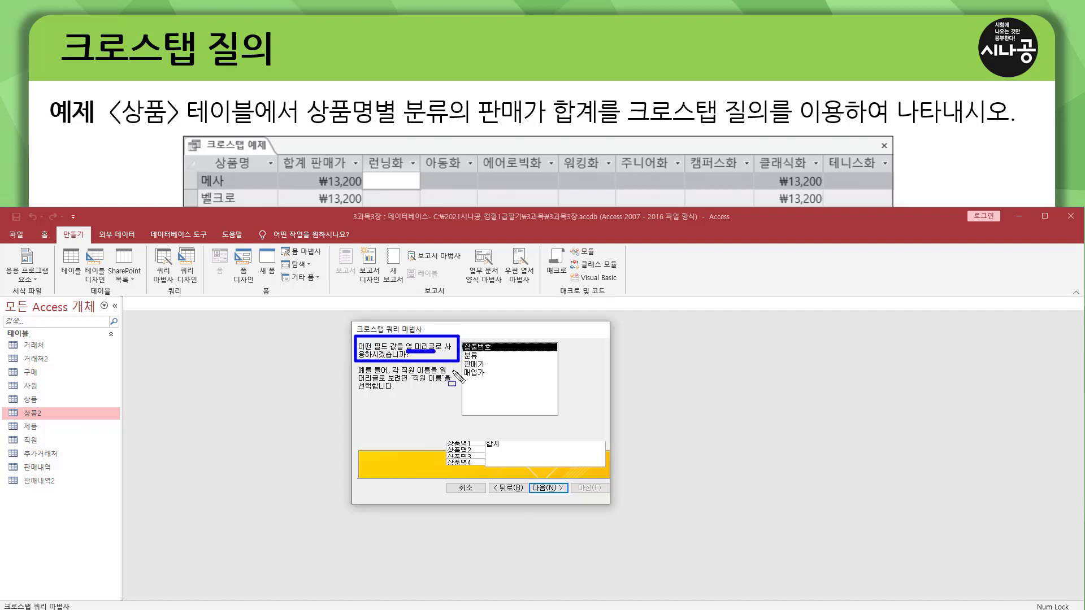
mouse_move(367, 151)
left_mouse_down()
mouse_move(412, 174)
mouse_move(597, 173)
left_mouse_up()
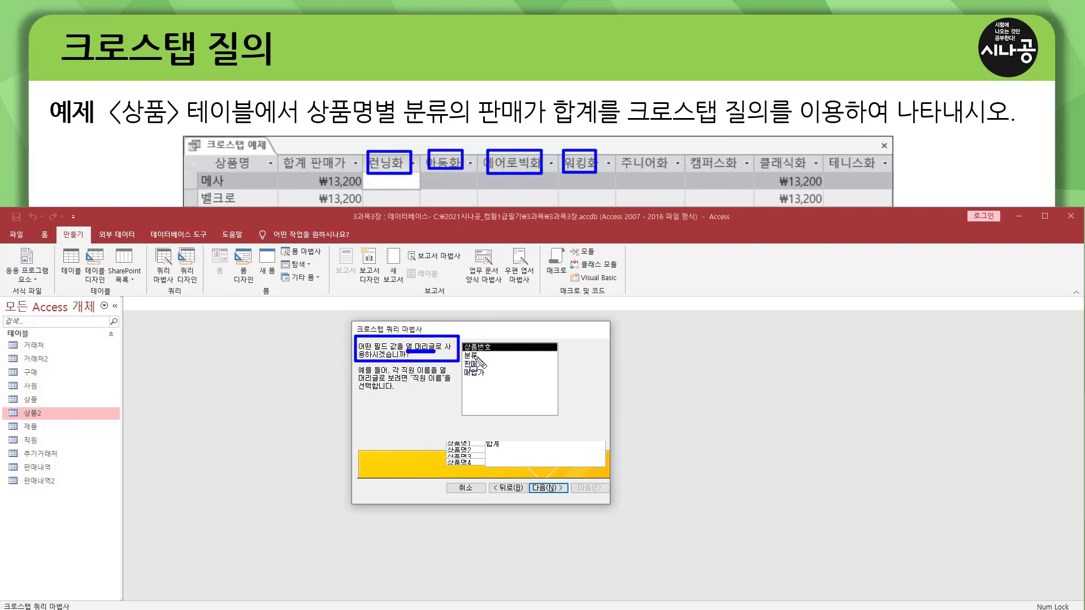
left_click_drag(487, 360, 495, 365)
key("Escape")
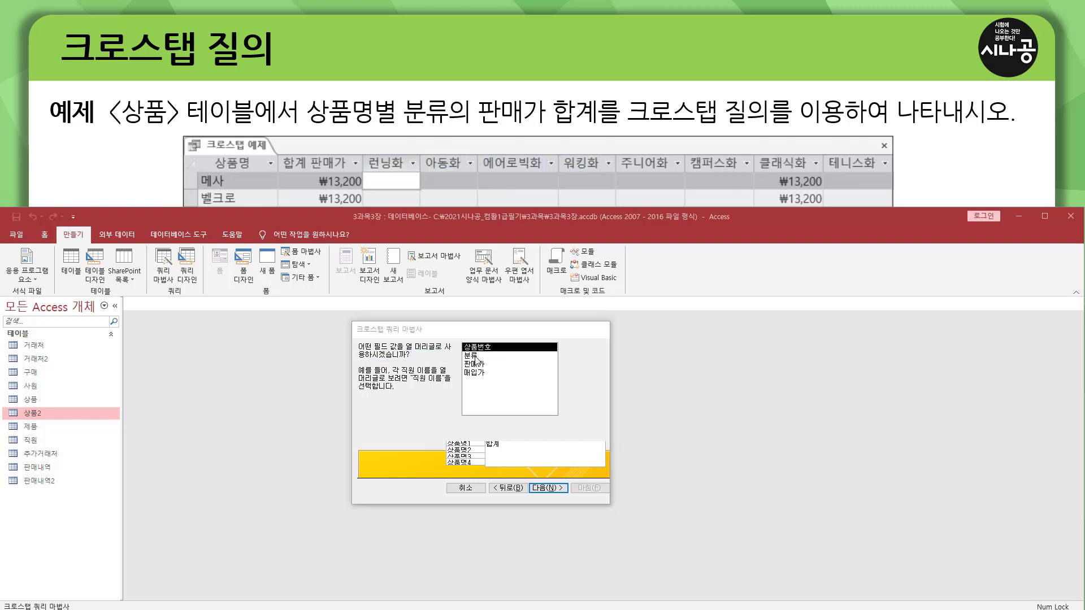
left_click(473, 356)
left_click(545, 490)
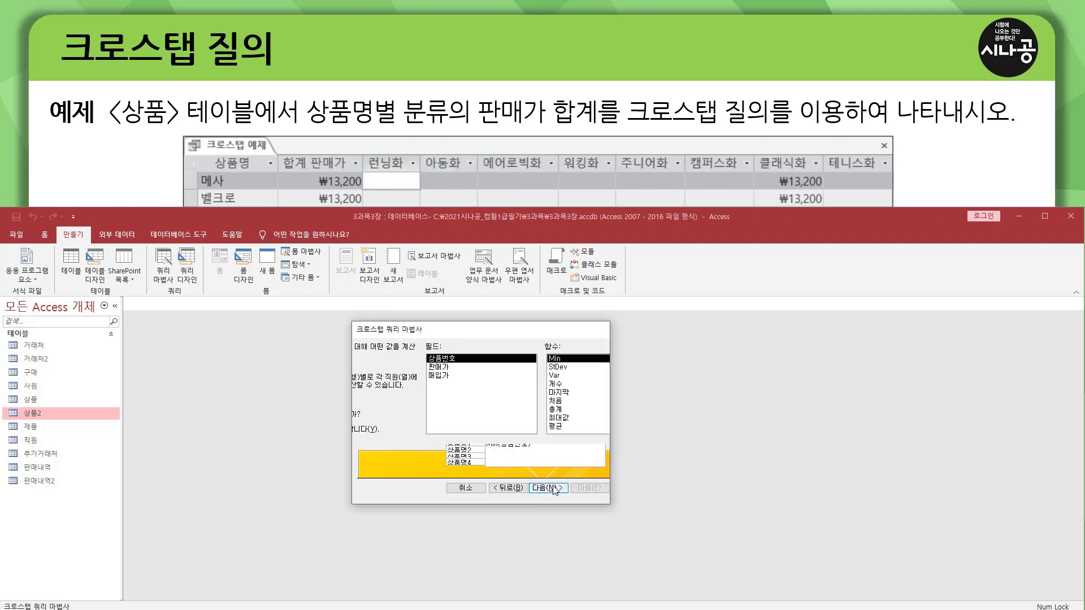
Calculate the 판매가 field with the 총계 (sum) function and continue to the query naming page.
left_click(449, 367)
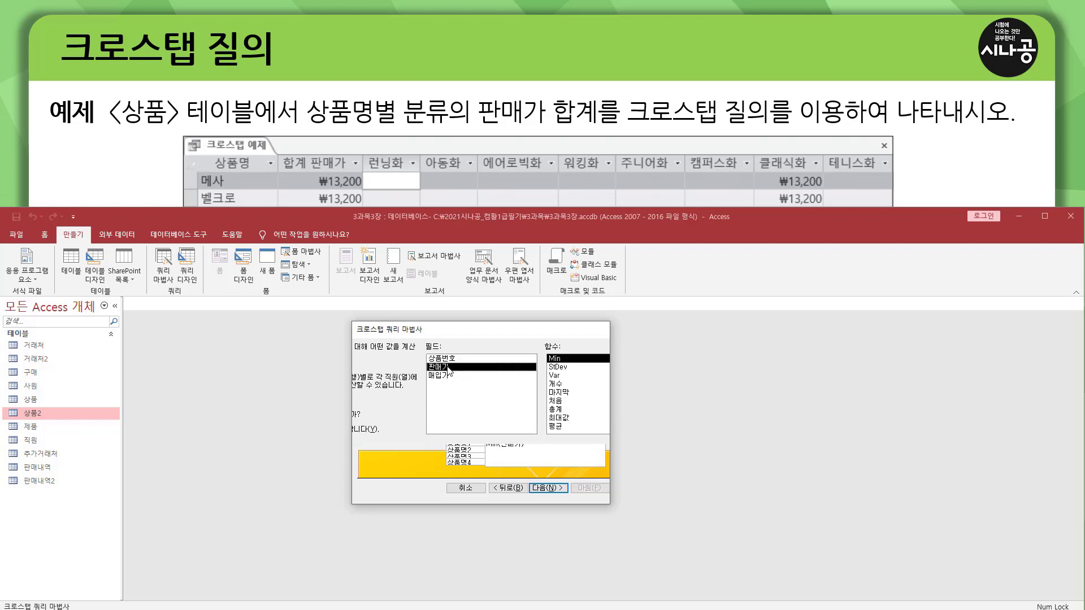
left_click(560, 410)
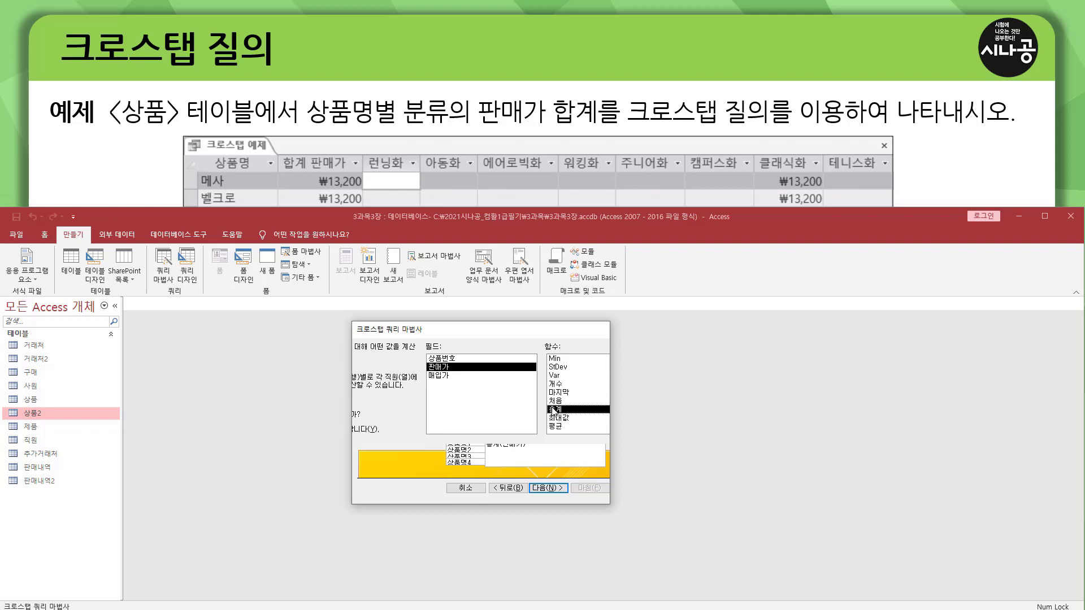
left_click(548, 489)
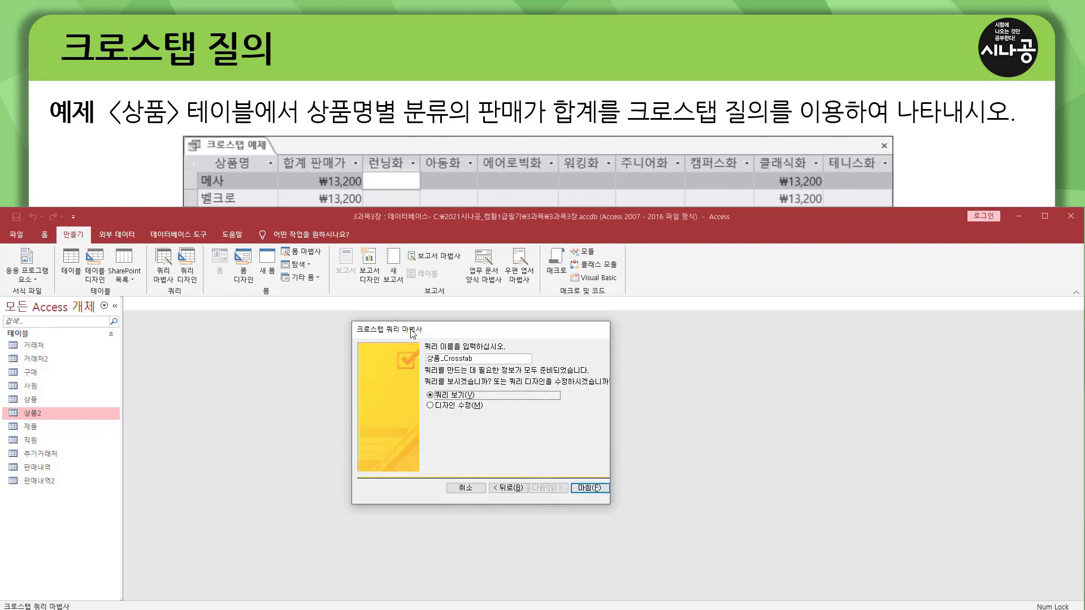
Name the query 크로스탭 예제 and finish the wizard with the option to view the query.
left_click_drag(425, 351, 505, 350)
left_click_drag(203, 136, 272, 153)
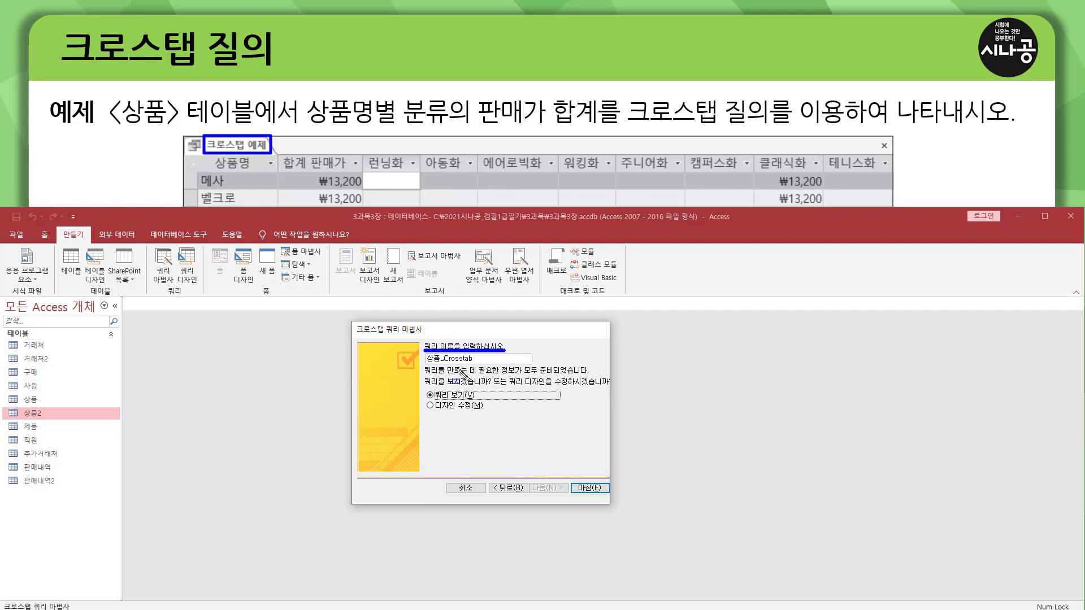
key("Escape")
left_click_drag(491, 358, 339, 357)
key("BackSpace")
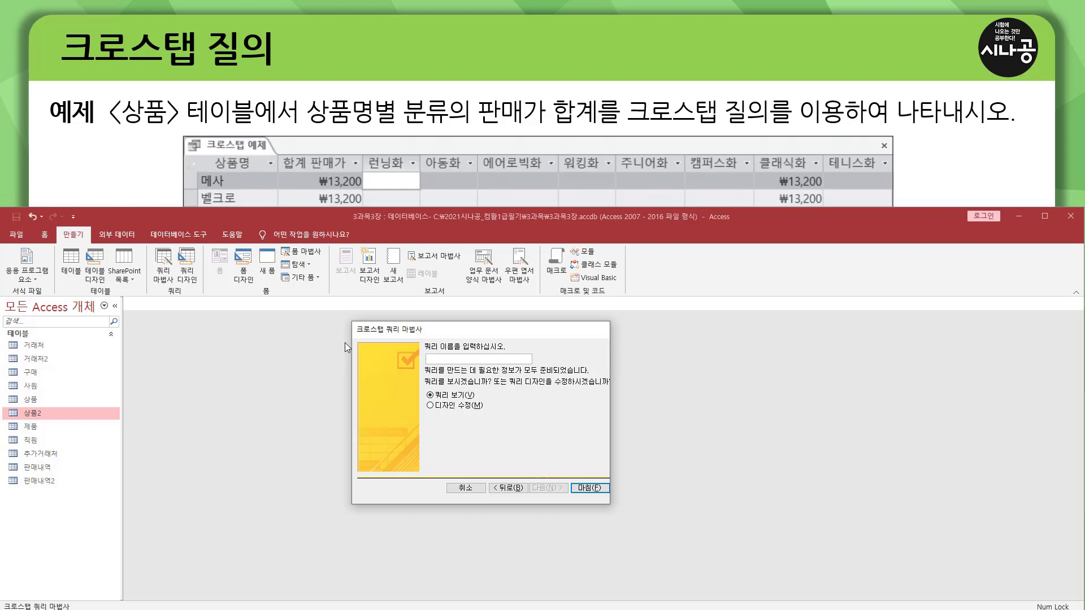
type("크로스탭 예제")
left_click(588, 488)
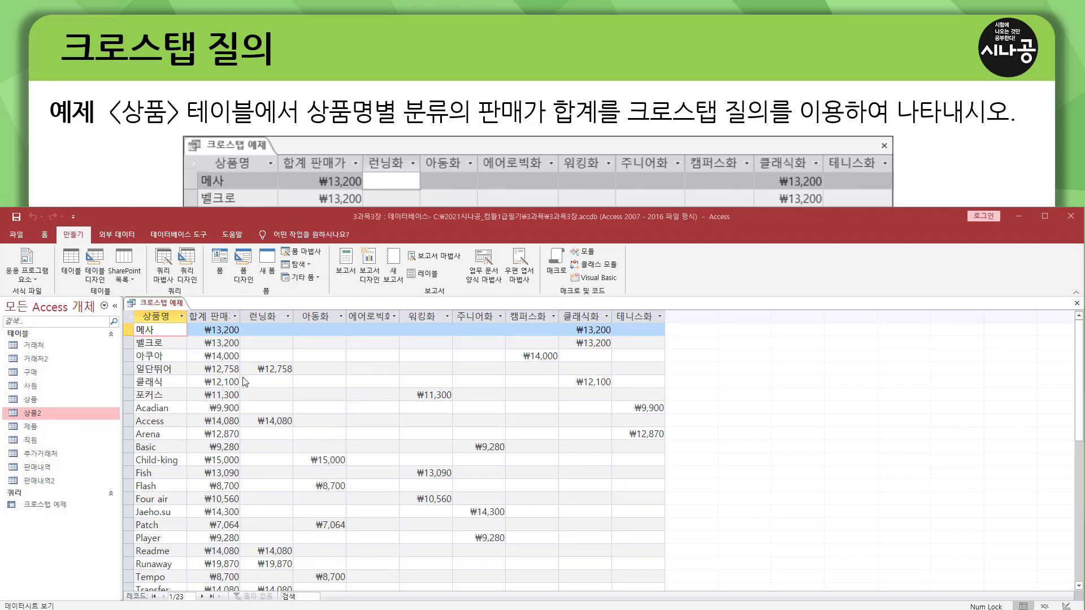
Examine the SQL statement of the 크로스탭 예제 query and return to its datasheet view.
right_click(162, 306)
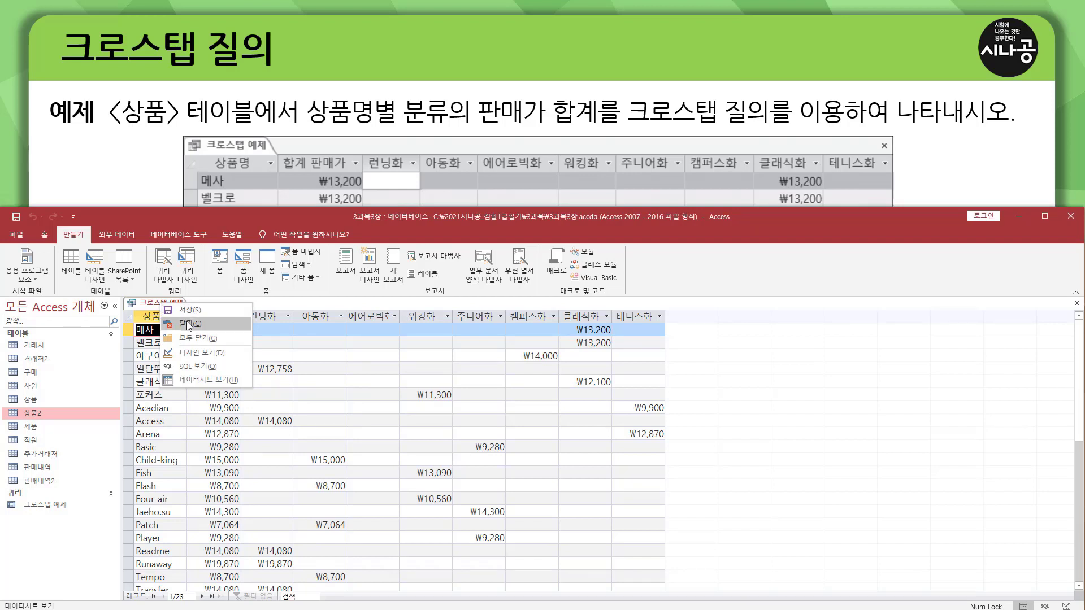
left_click(192, 367)
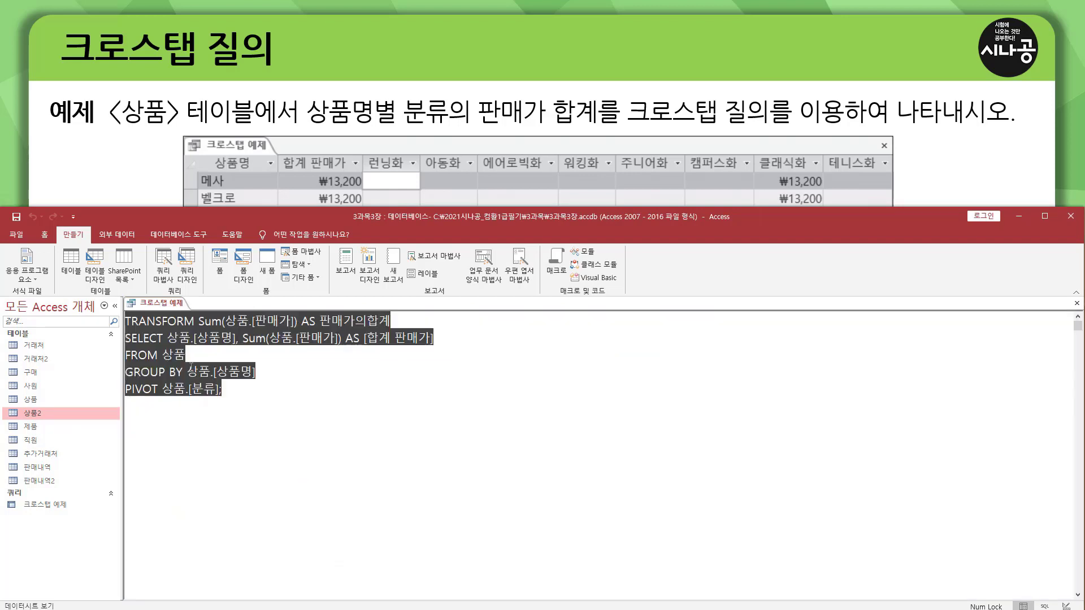
left_click(279, 405)
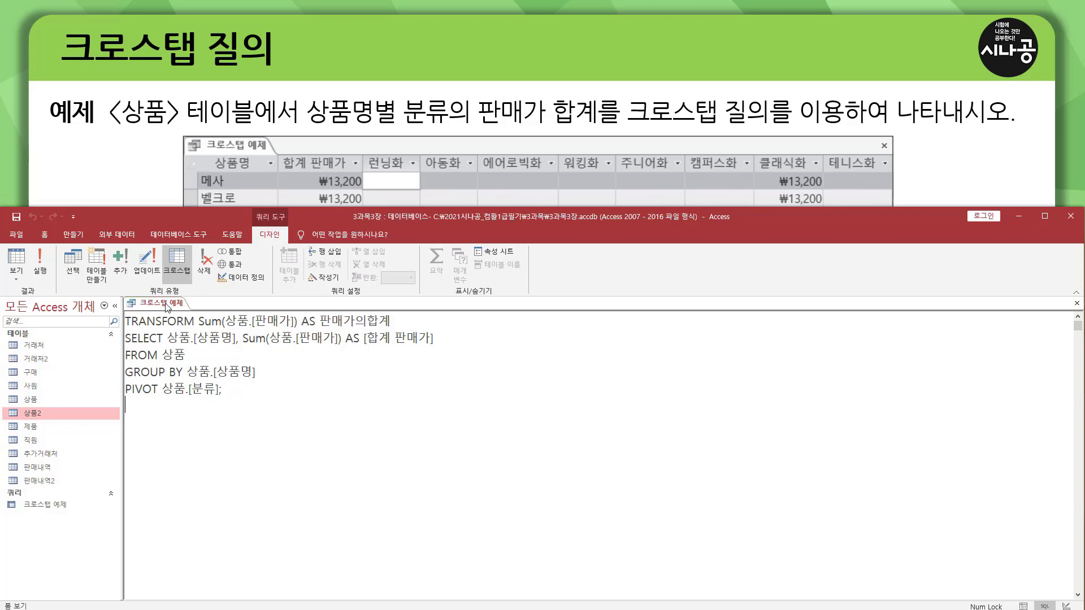
double_click(216, 389)
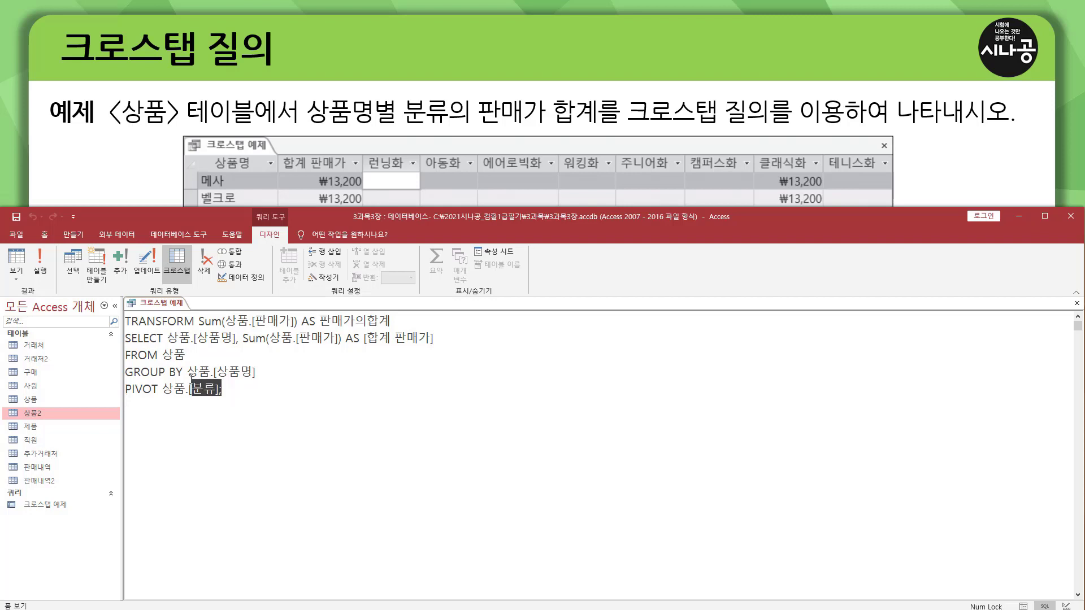
left_click_drag(217, 388, 95, 298)
left_click(217, 374)
right_click(151, 304)
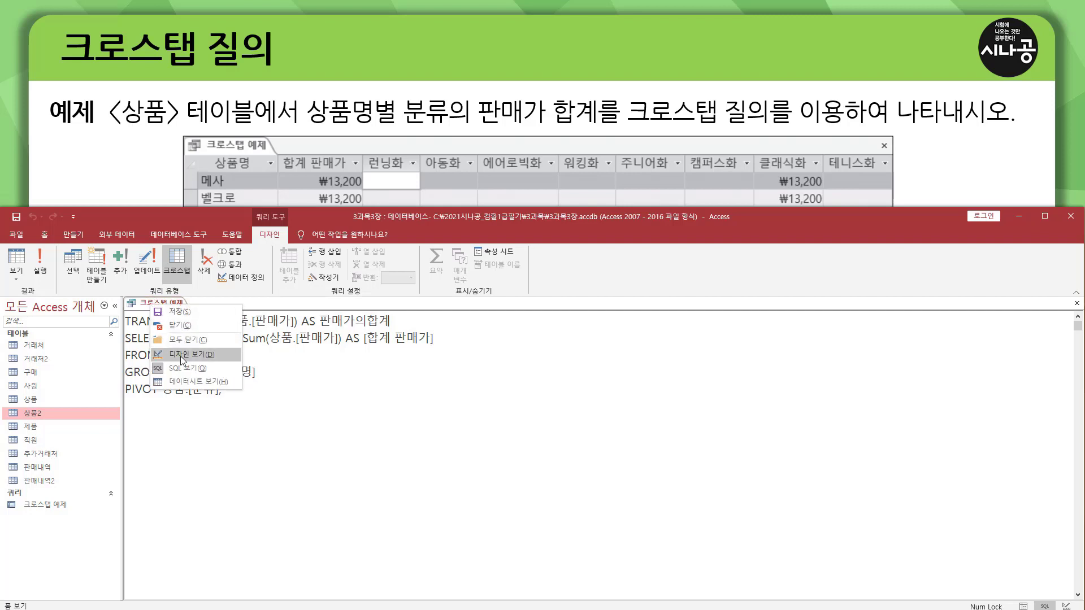
left_click(183, 382)
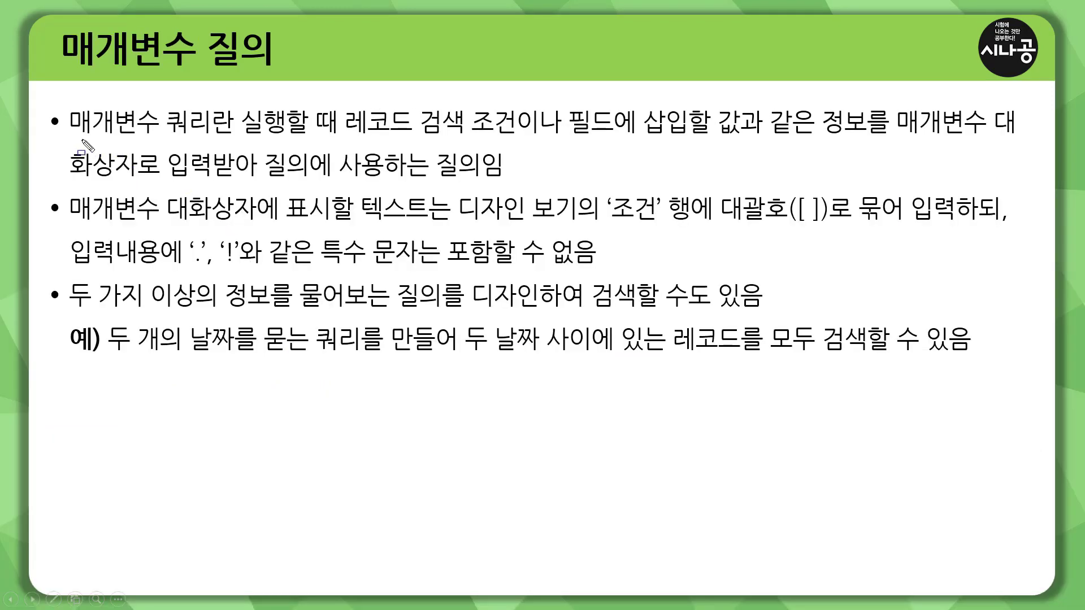
left_click_drag(80, 138, 204, 139)
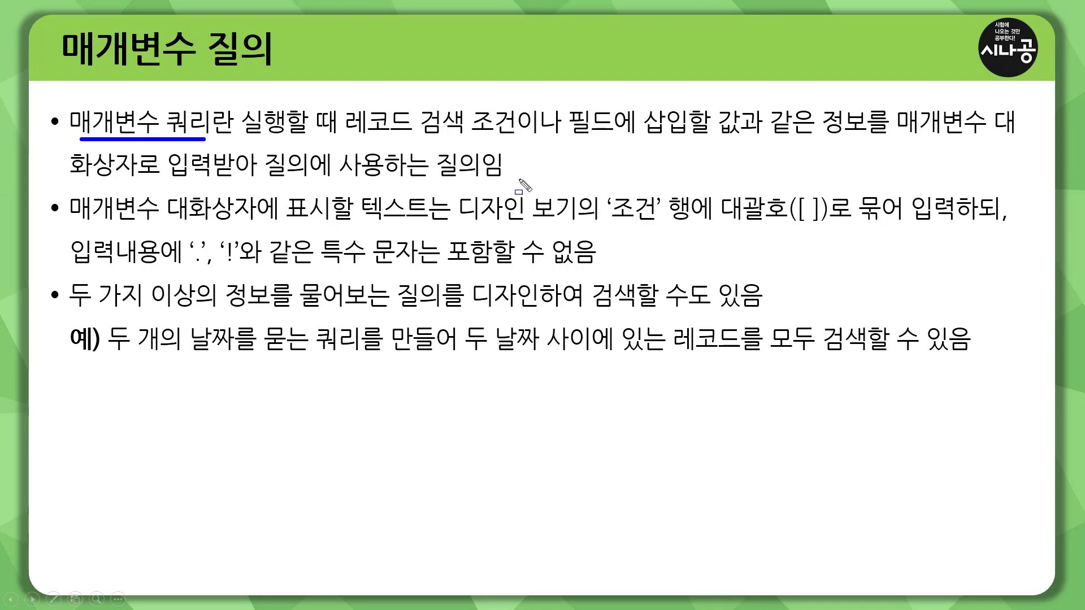
left_click_drag(378, 211, 373, 212)
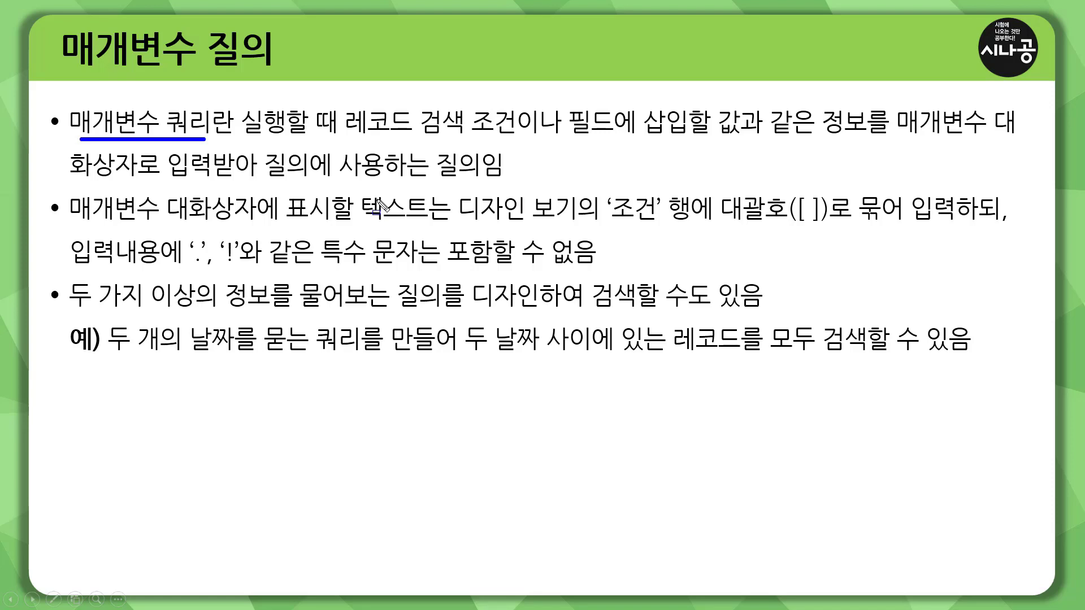
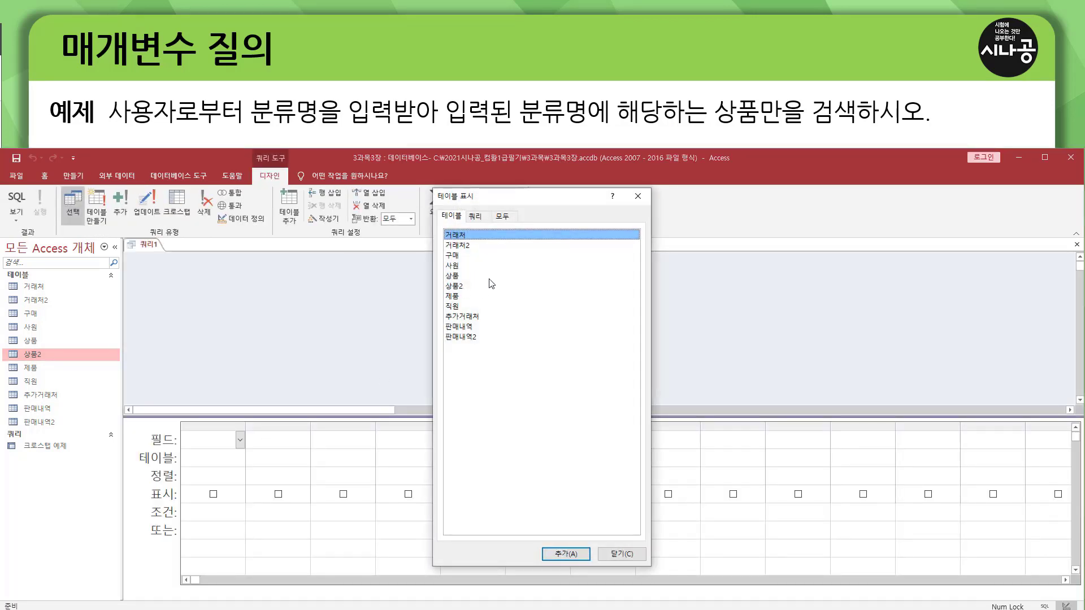
Add the 상품 table to the new query and switch the query to SQL view.
left_click(457, 277)
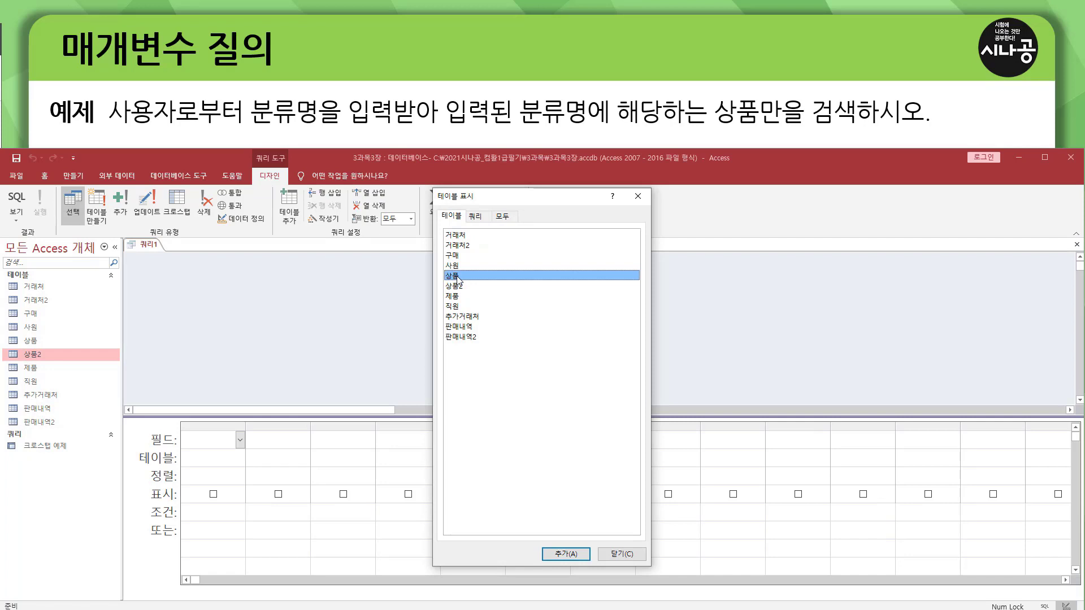
double_click(458, 277)
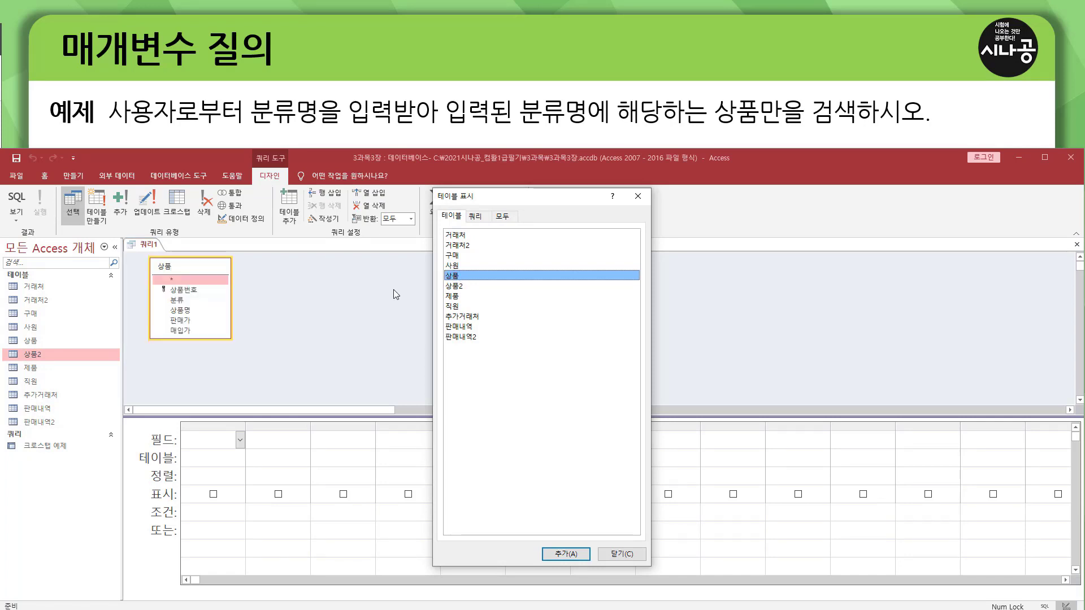
left_click(621, 553)
right_click(287, 285)
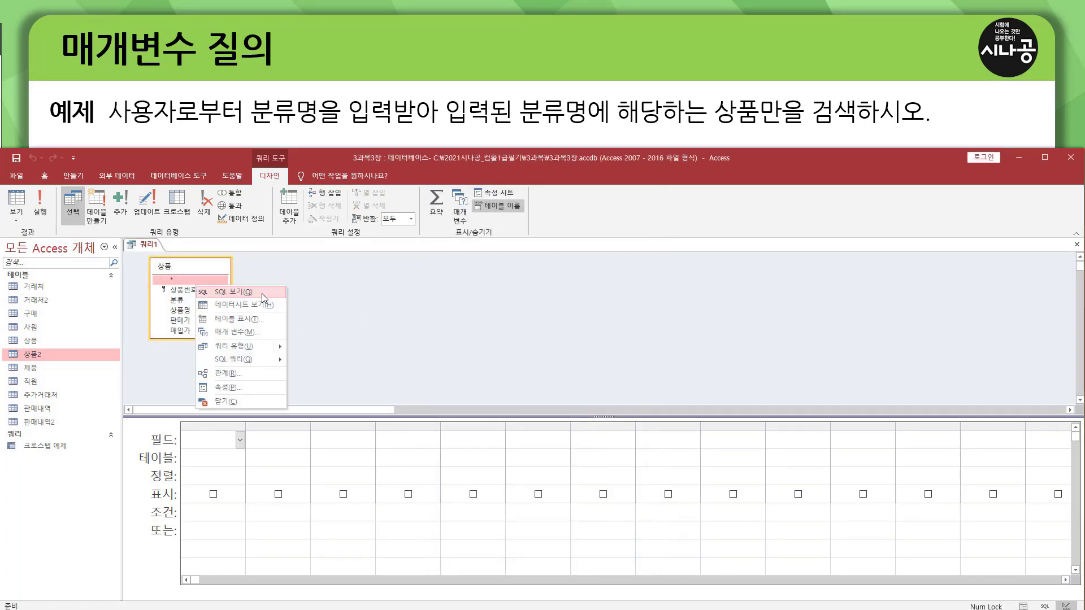
left_click(262, 292)
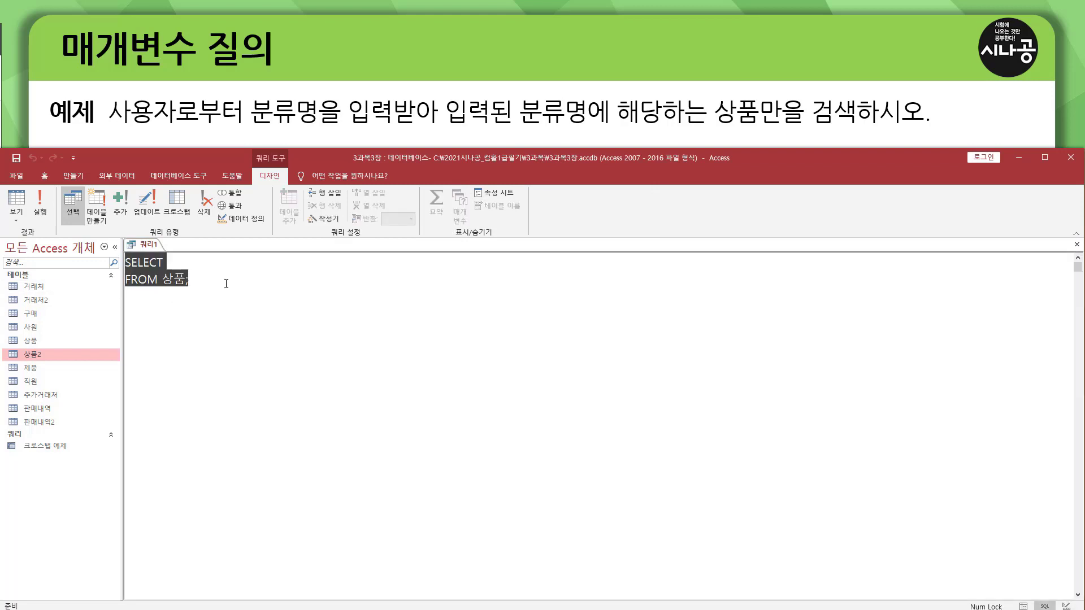
Complete the SQL statement to select all fields from 상품 with the condition where 분류=[검색할 분류명을 입력하세요];.
left_click(207, 262)
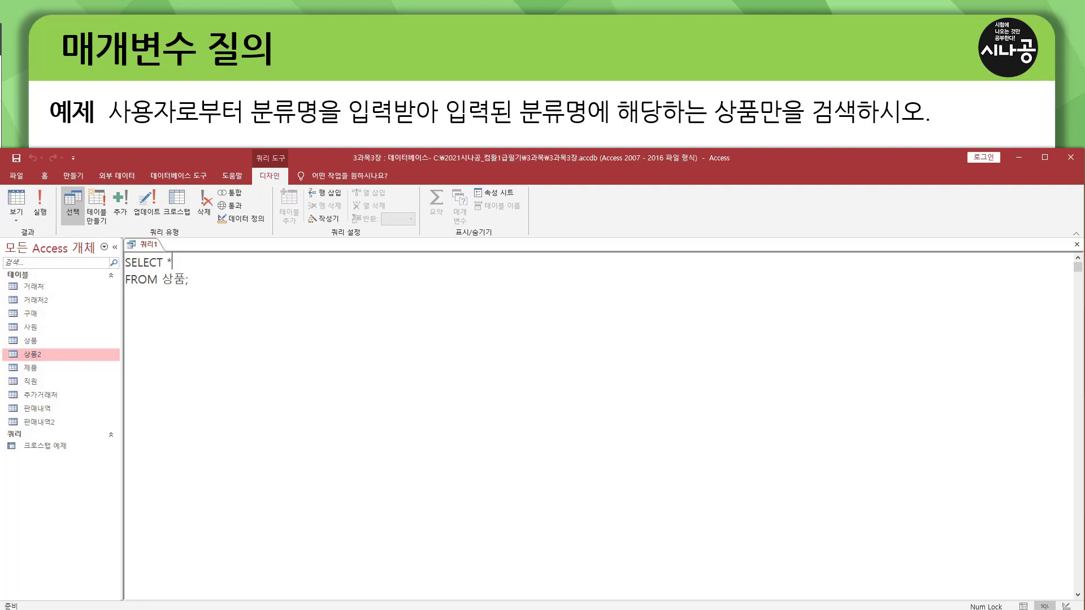
left_click(215, 280)
key("Return")
type("where")
type(" 분류=")
type("[검색할")
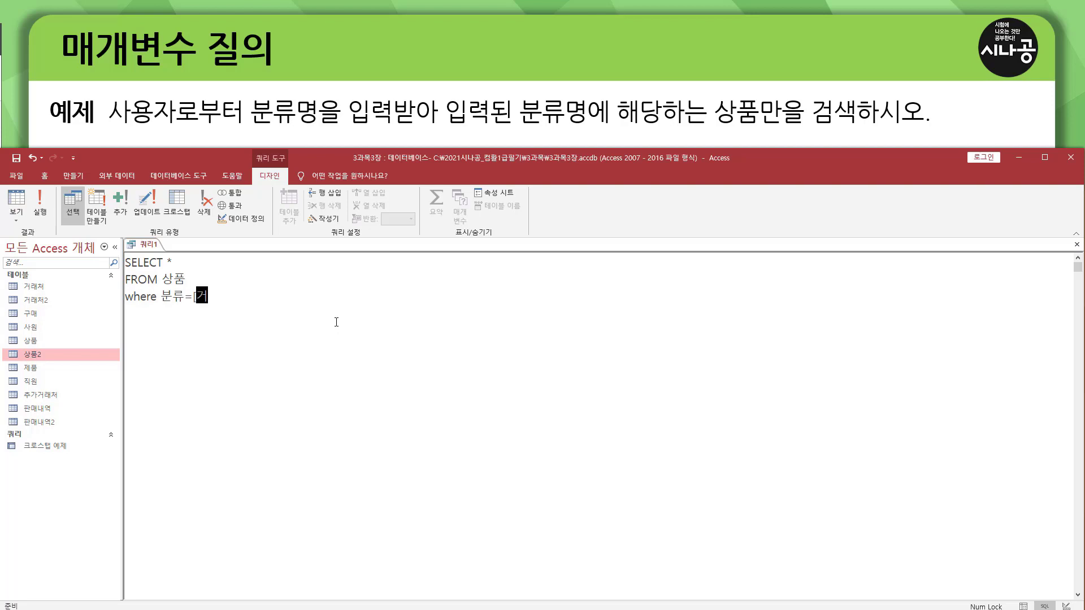
type(" 부")
type("류명을 입ㄹ")
type("력하세요];")
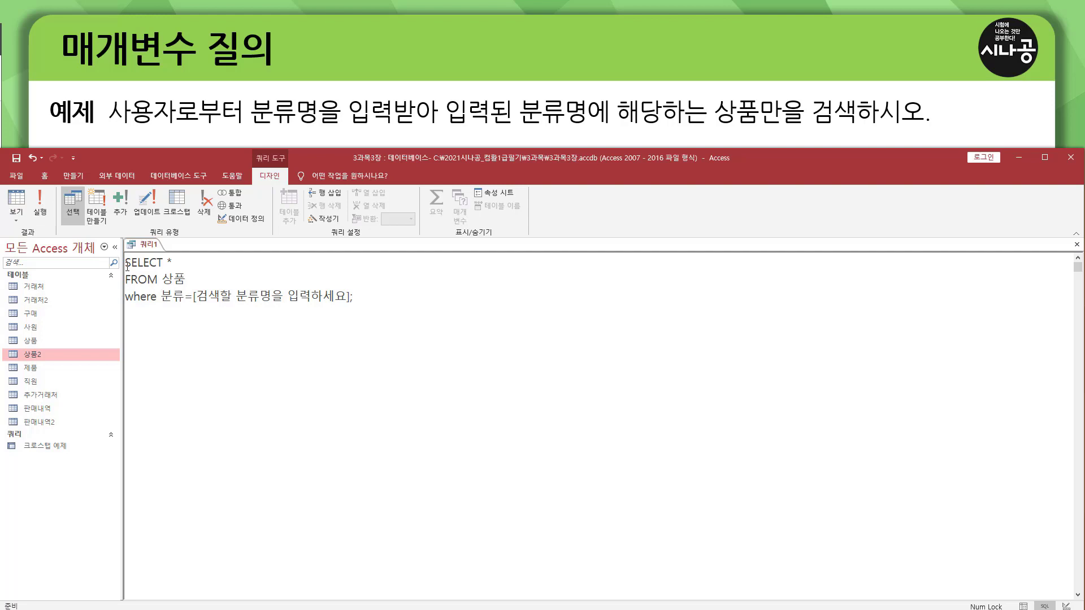
Run the parameter query with 테니스화 as the 분류 value to search for.
left_click(40, 209)
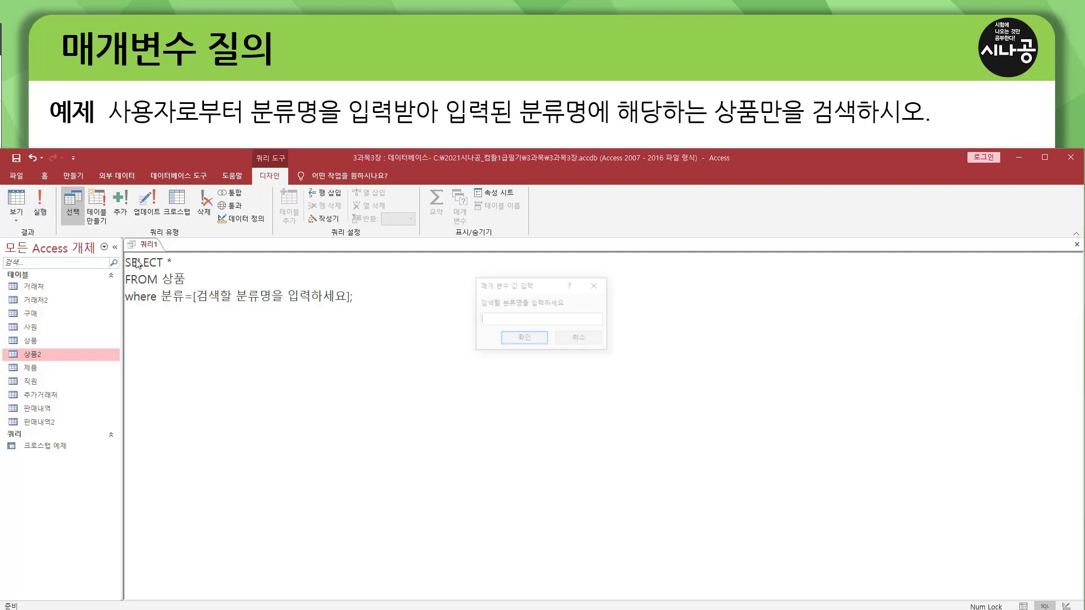
left_click_drag(480, 293, 542, 292)
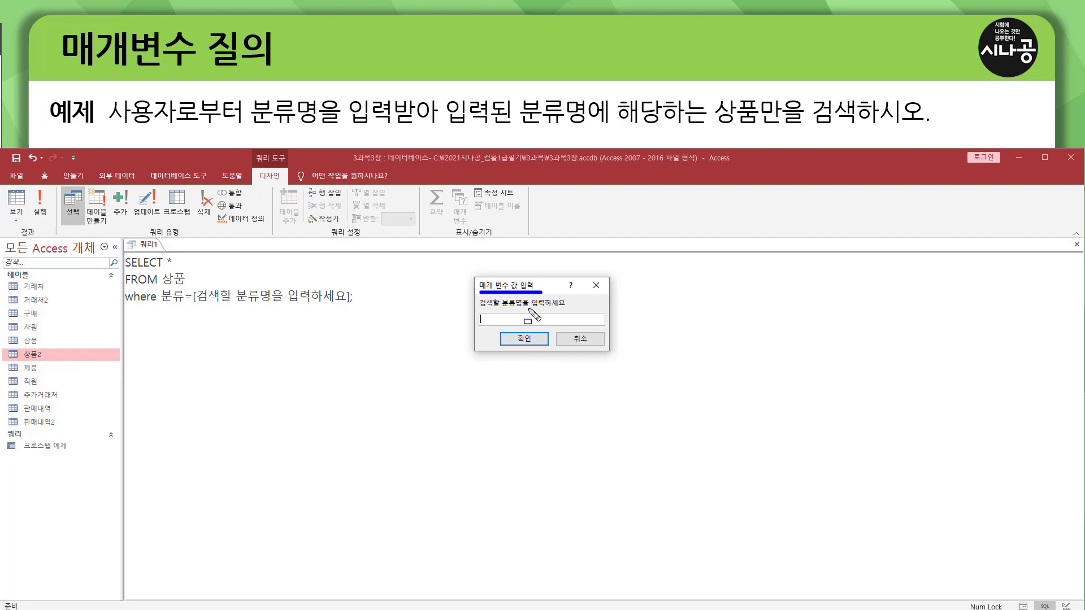
left_click_drag(481, 307, 568, 309)
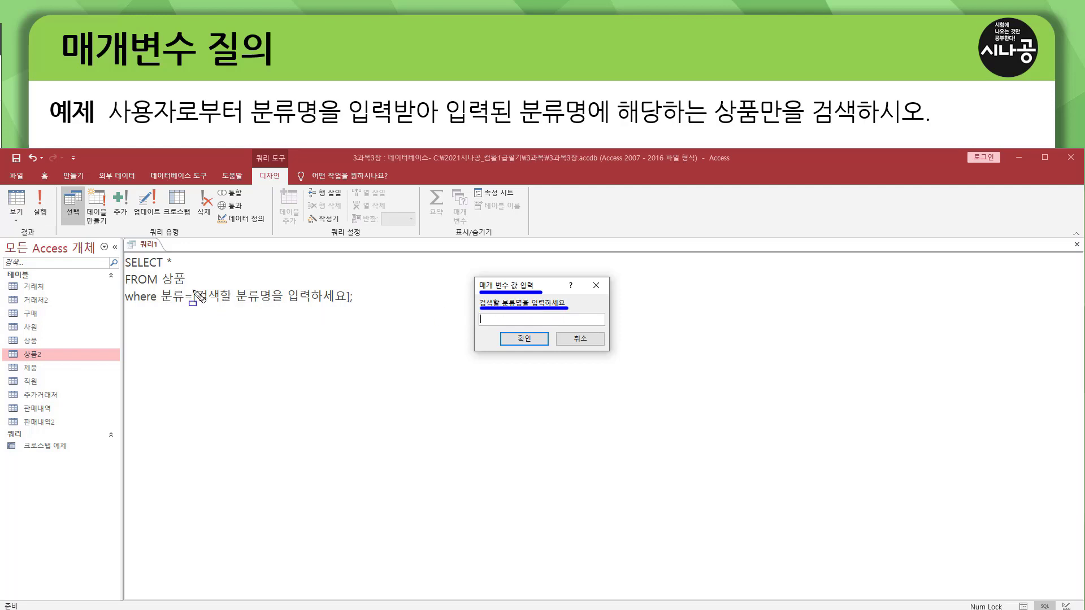
mouse_move(192, 282)
left_mouse_down()
mouse_move(197, 308)
mouse_move(353, 315)
left_mouse_up()
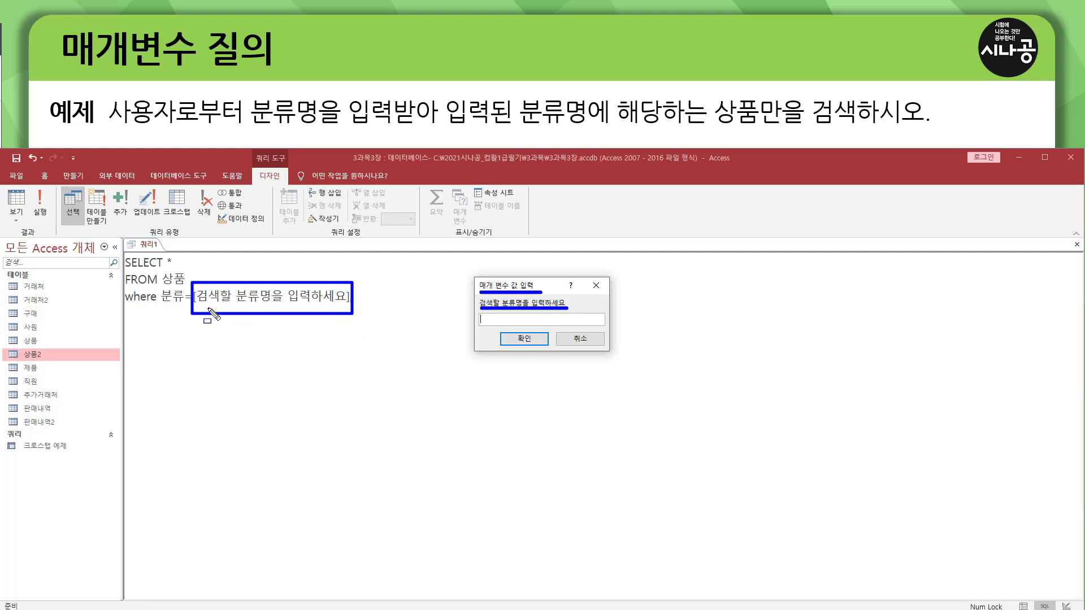
left_click_drag(195, 307, 349, 308)
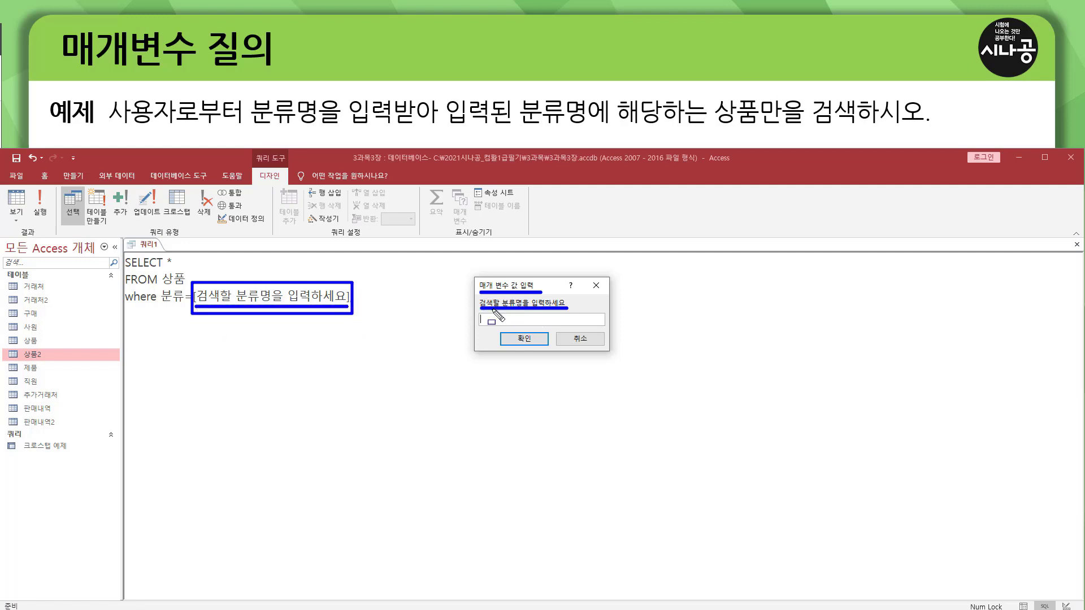
key("Escape")
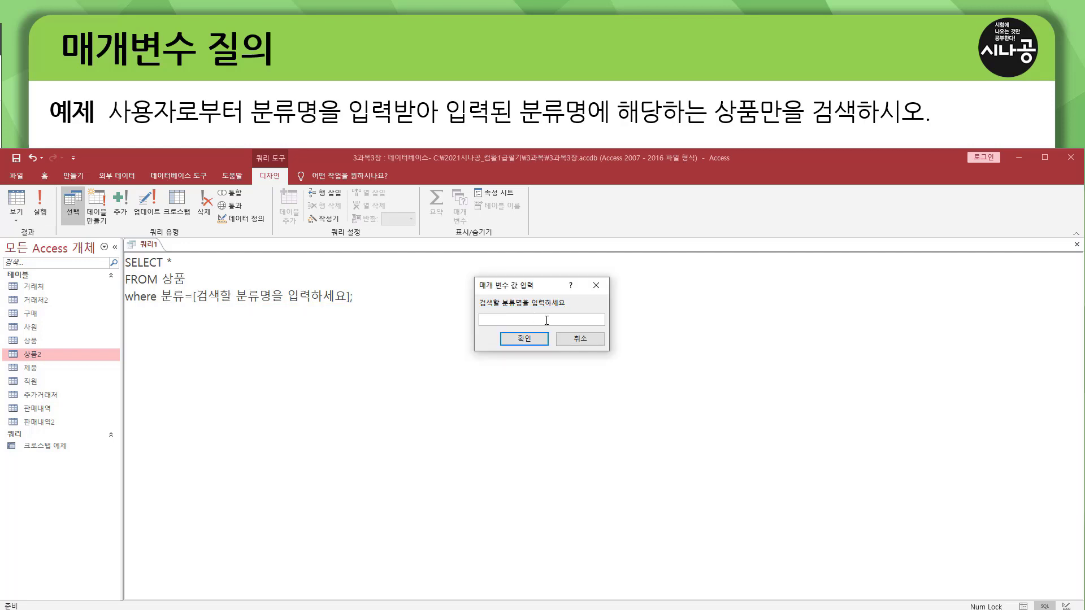
type("ㅌ")
type("니스화")
left_click(525, 339)
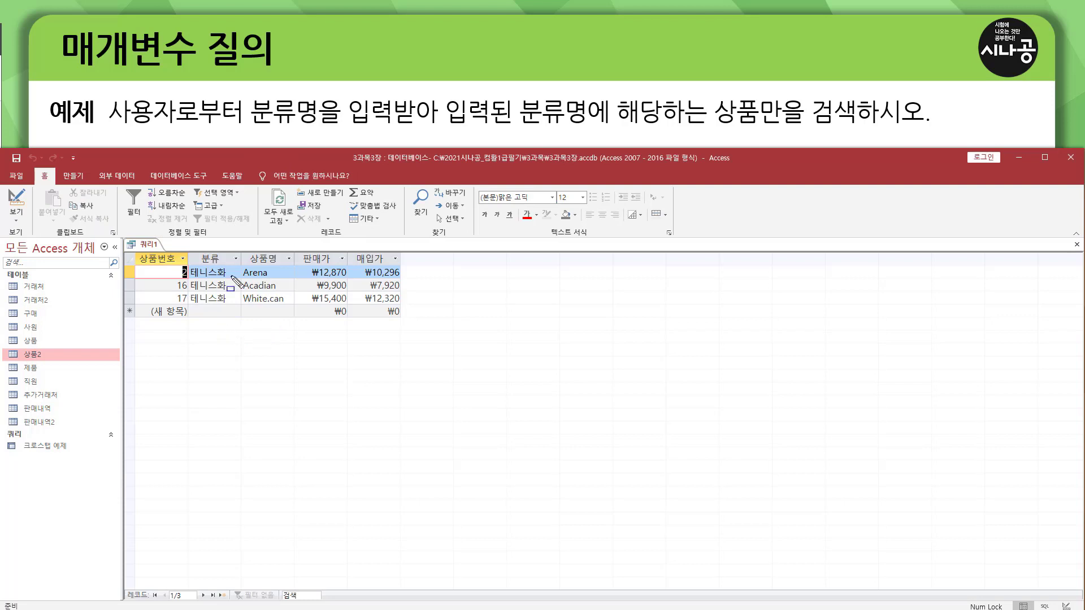
left_click_drag(191, 264, 231, 303)
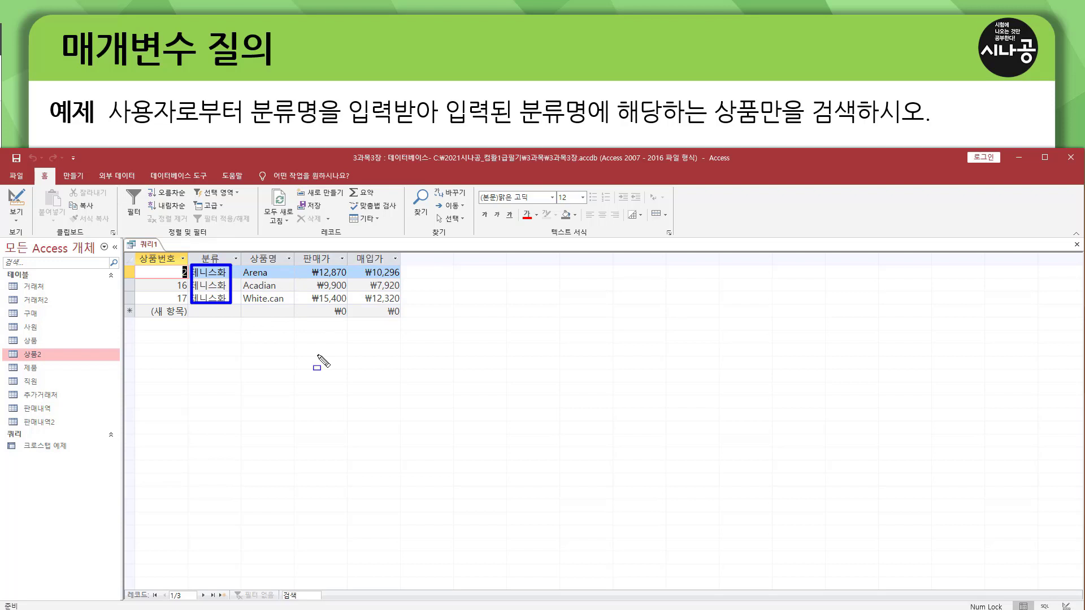
Return the query to SQL view to review its statement, and close it without saving.
right_click(147, 244)
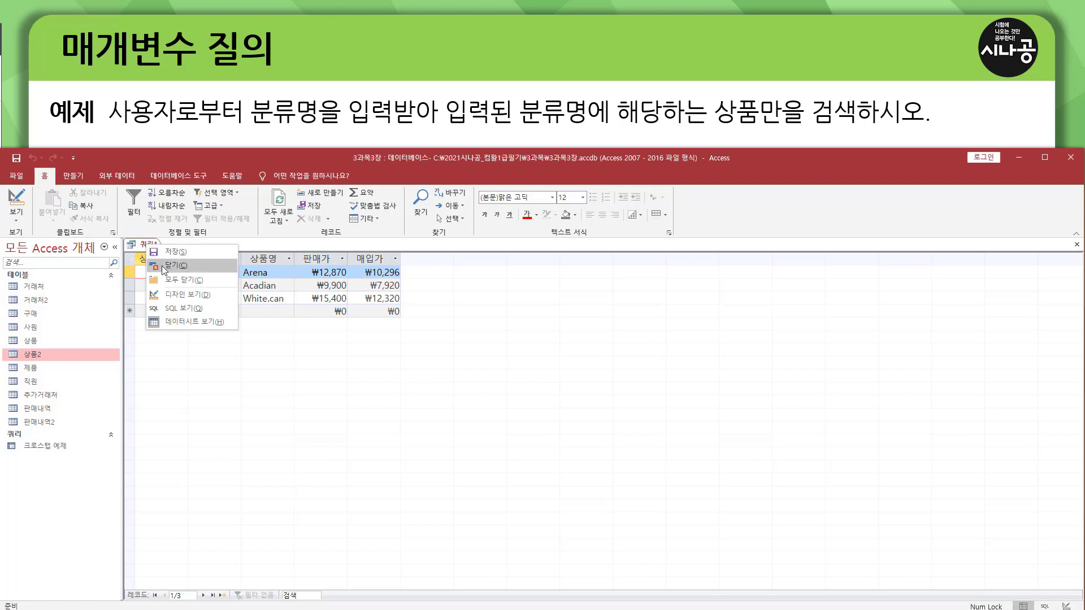
left_click(182, 308)
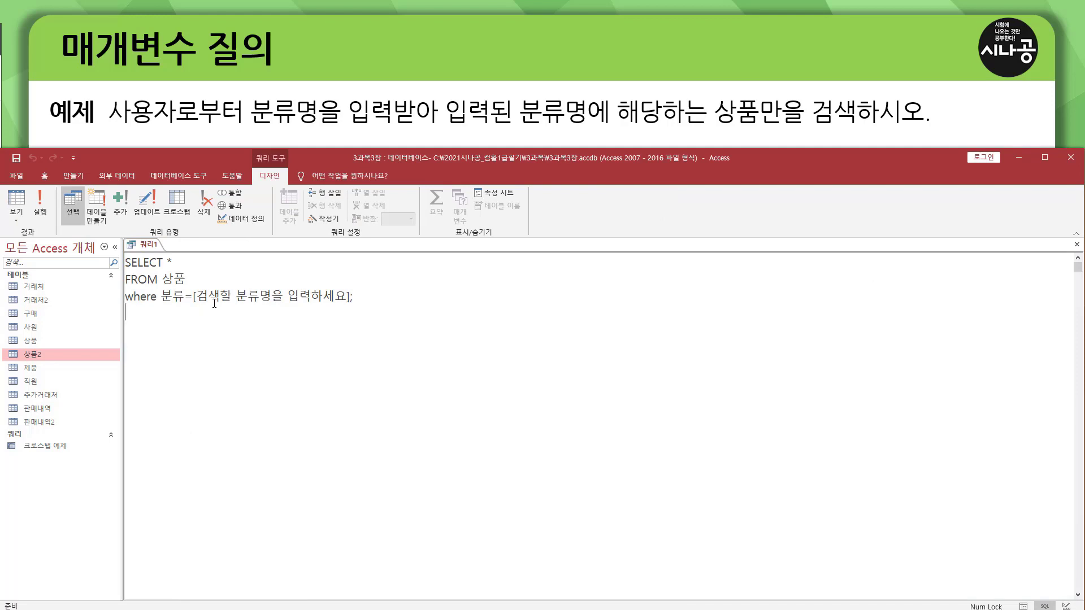
right_click(150, 249)
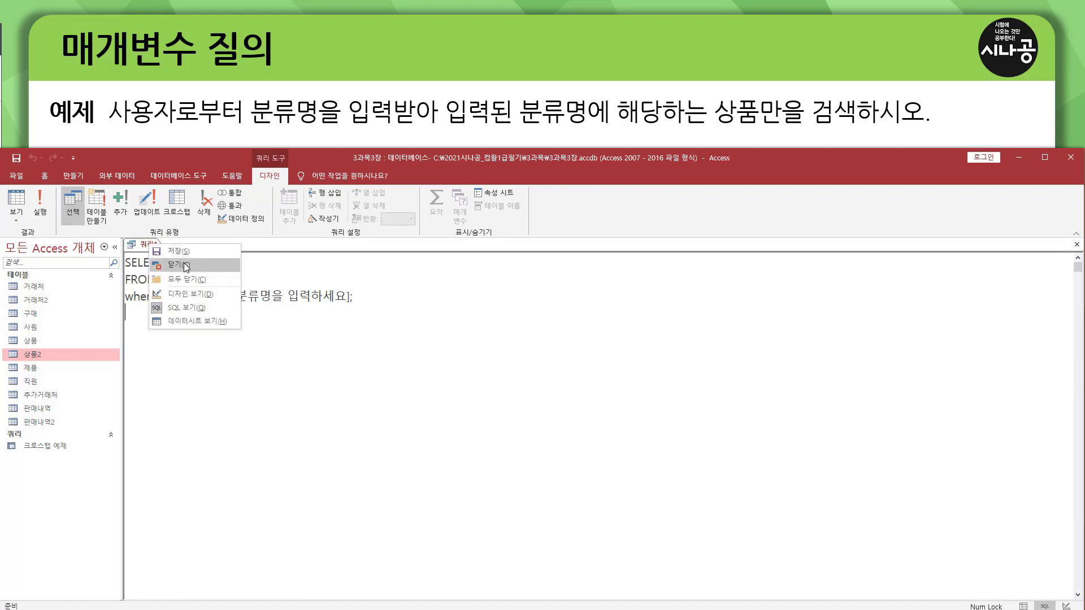
left_click(187, 264)
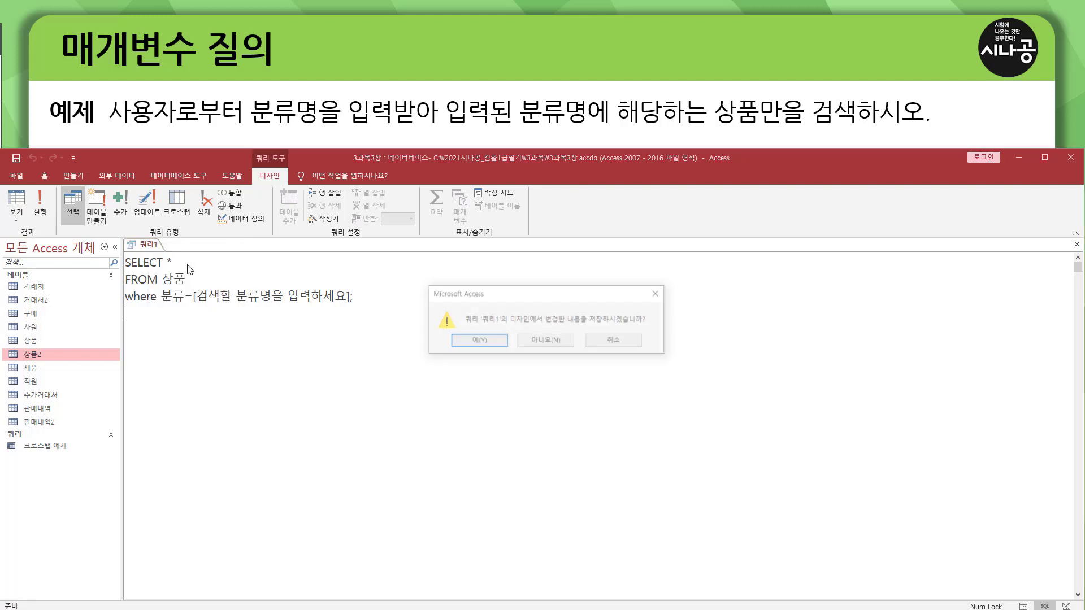
left_click(543, 341)
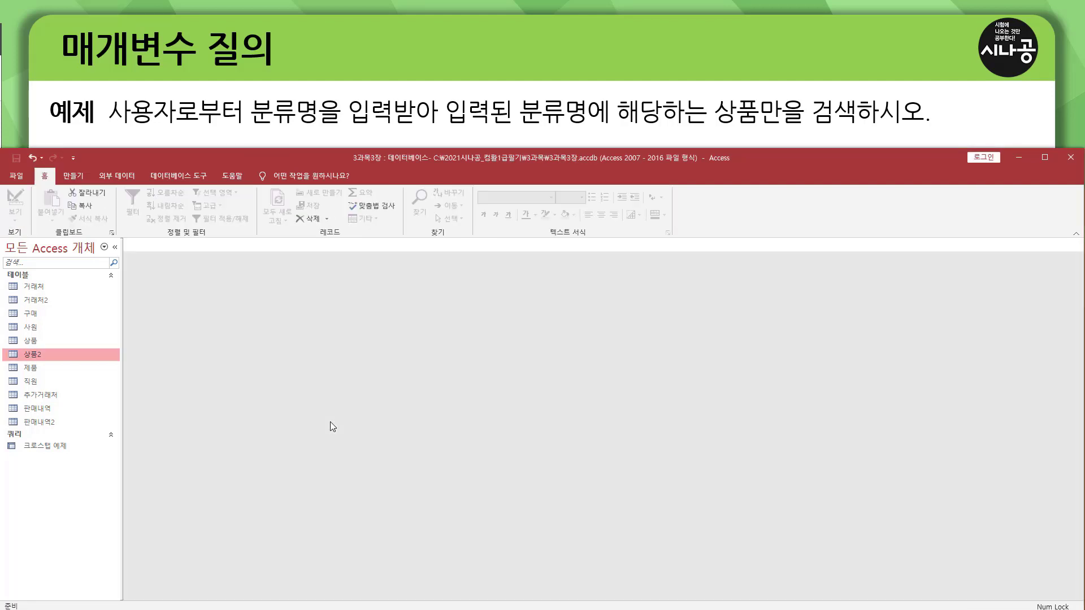
Create a new query in Design view based on the 상품 table.
left_click(73, 176)
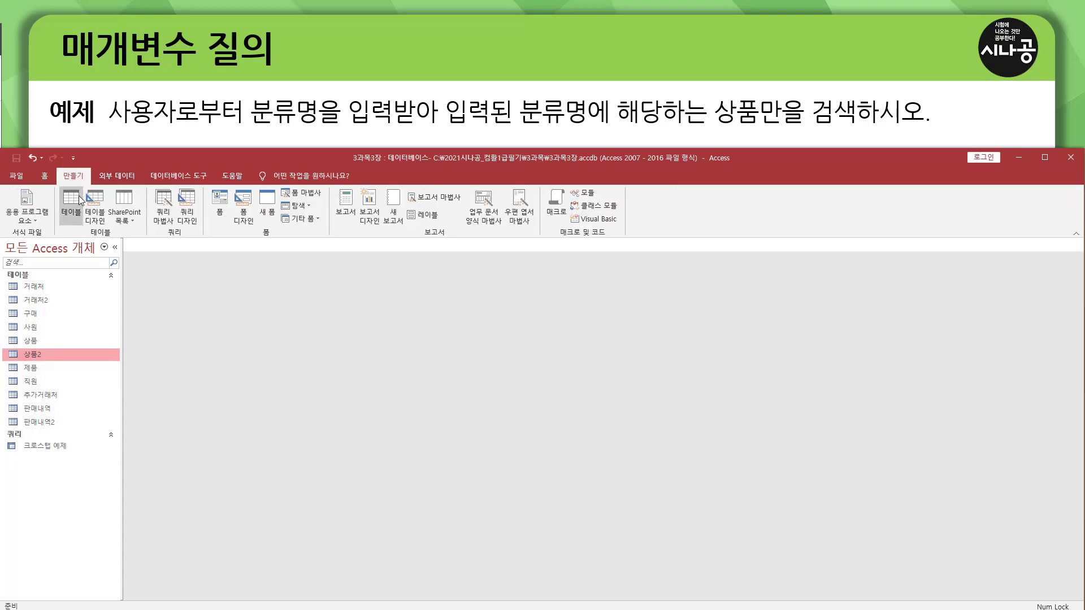
left_click(190, 209)
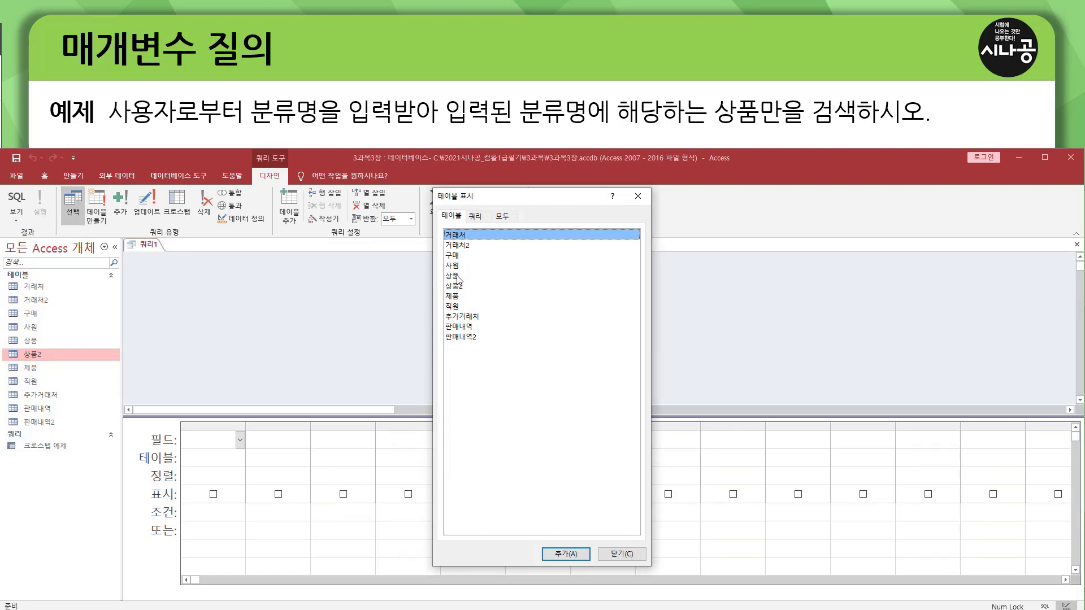
double_click(456, 276)
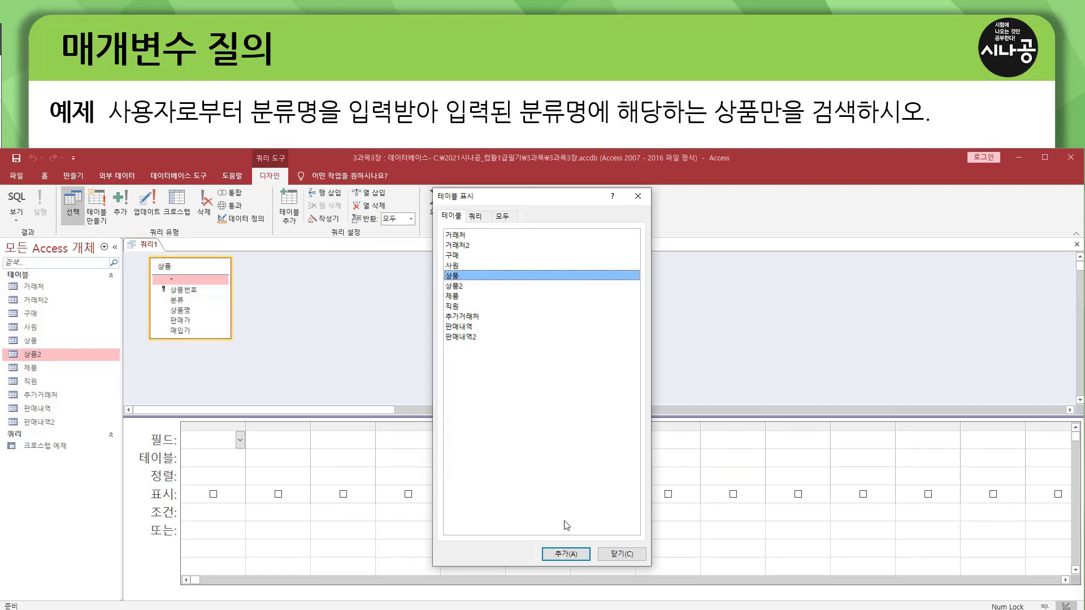
left_click(621, 554)
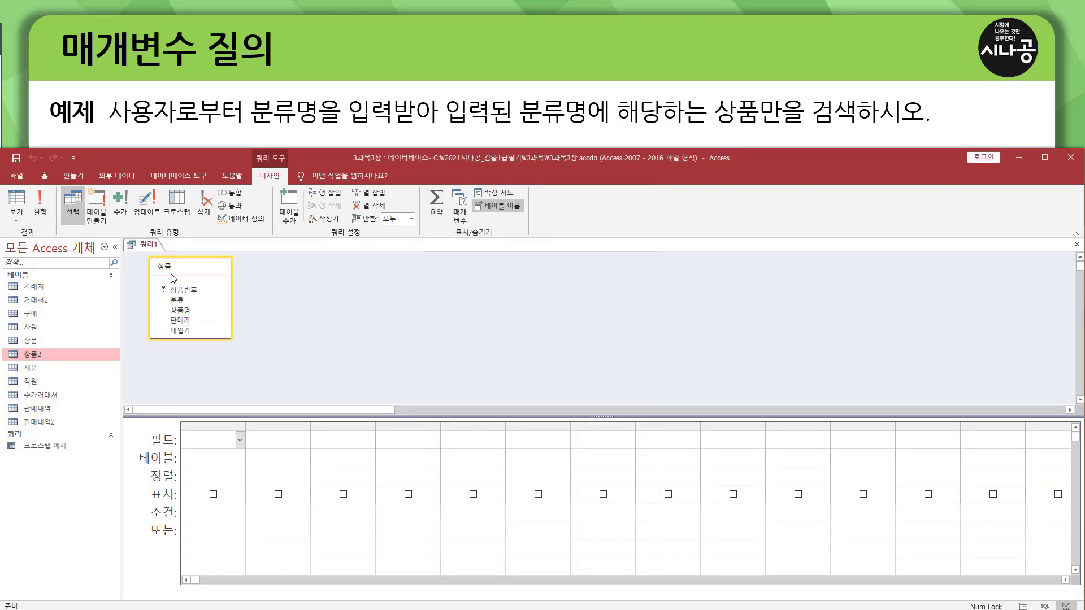
Add the 상품번호, 분류, 상품명, 판매가 and 매입가 fields to the query design grid.
double_click(190, 291)
double_click(187, 301)
double_click(188, 311)
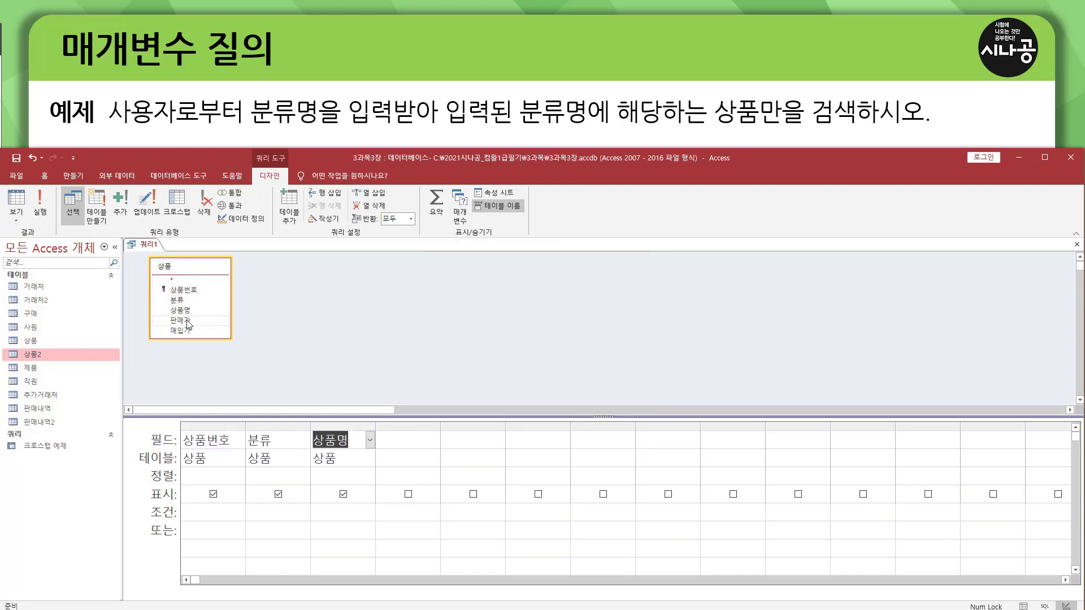
double_click(188, 321)
double_click(187, 331)
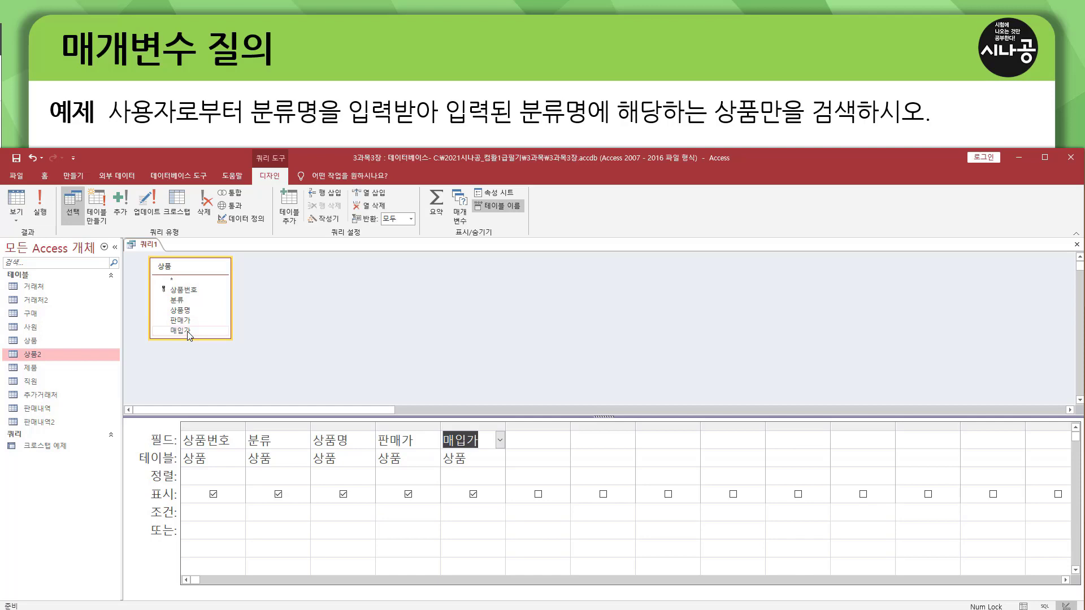
Run the query without a condition to examine the product records, and return to Design view.
left_click(42, 209)
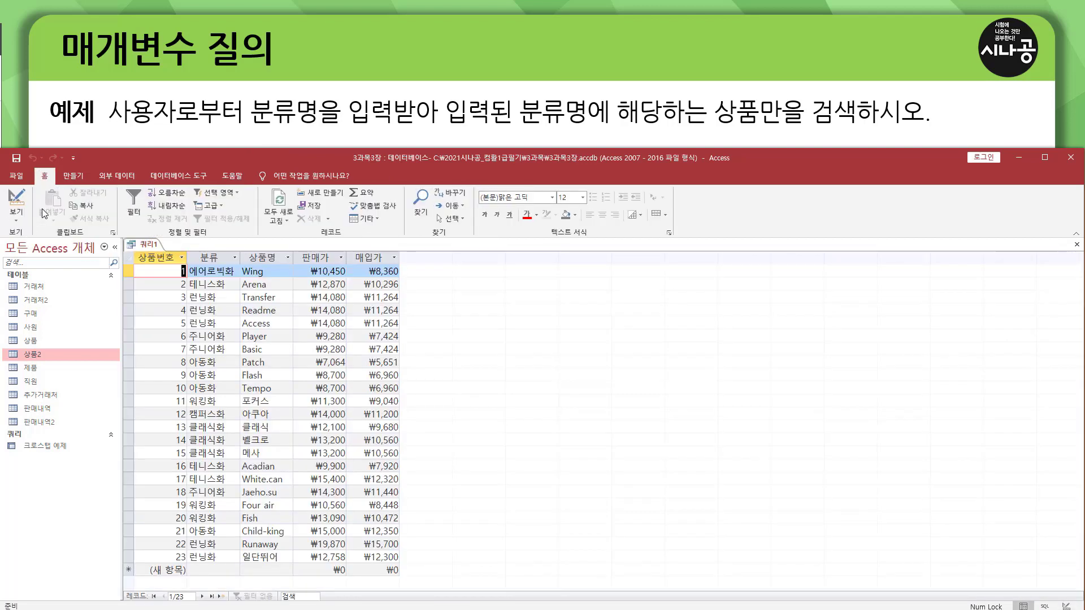
mouse_move(140, 265)
left_mouse_down()
mouse_move(200, 402)
mouse_move(377, 570)
mouse_move(405, 567)
left_mouse_up()
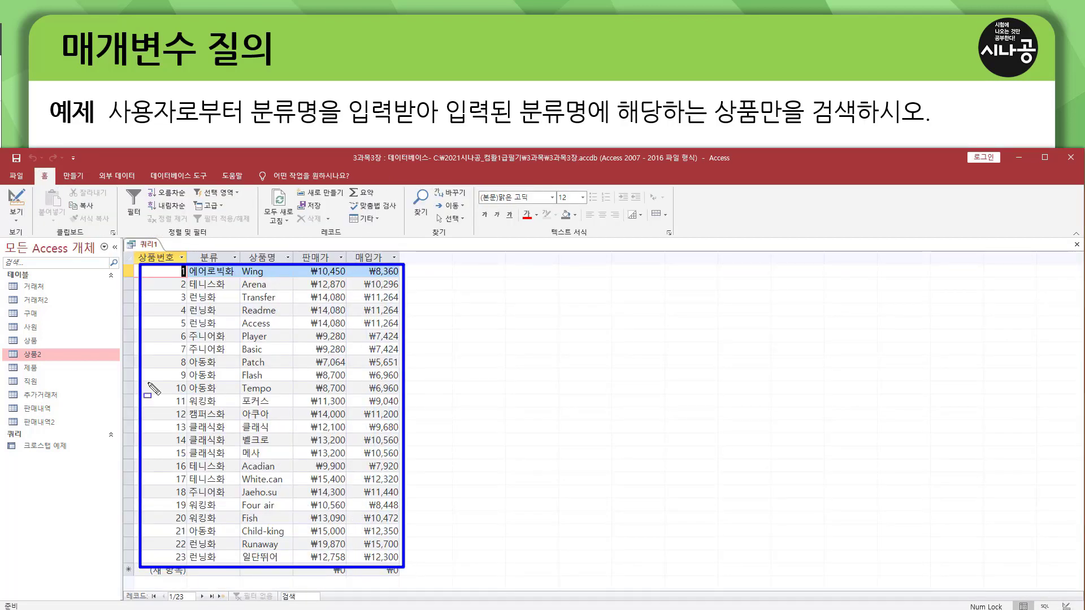
key("Escape")
left_click(17, 198)
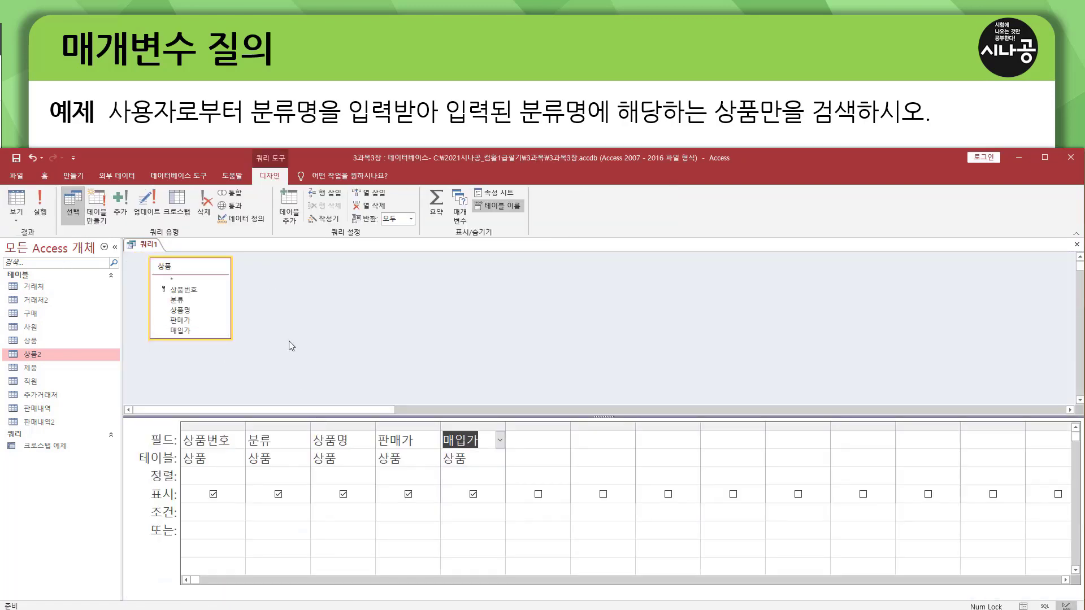
Enter [검색할 분류명을 입력하세요] as the criterion of the 분류 field.
left_click_drag(247, 430, 279, 451)
left_click_drag(145, 503, 181, 524)
mouse_move(247, 504)
left_mouse_down()
mouse_move(266, 520)
mouse_move(300, 518)
left_mouse_up()
key("Escape")
left_click(268, 512)
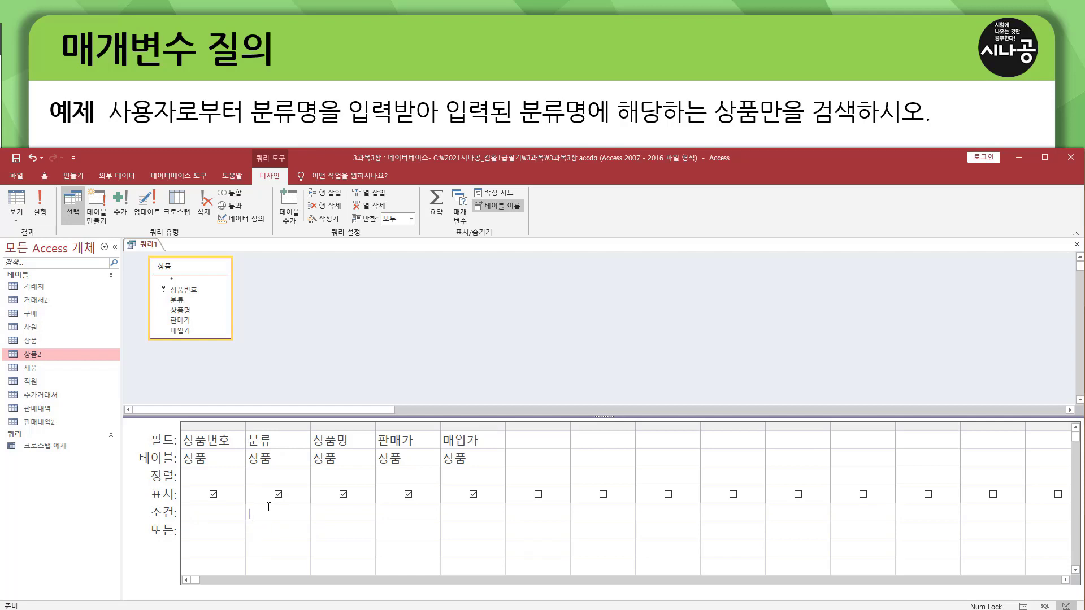
type("[검색할")
type(" 분류명ㅇ")
type("을 입력하세요")
type("]")
key("Home")
key("End")
key("Home")
Run the query with 런닝화 as the 분류 parameter value.
left_click(40, 203)
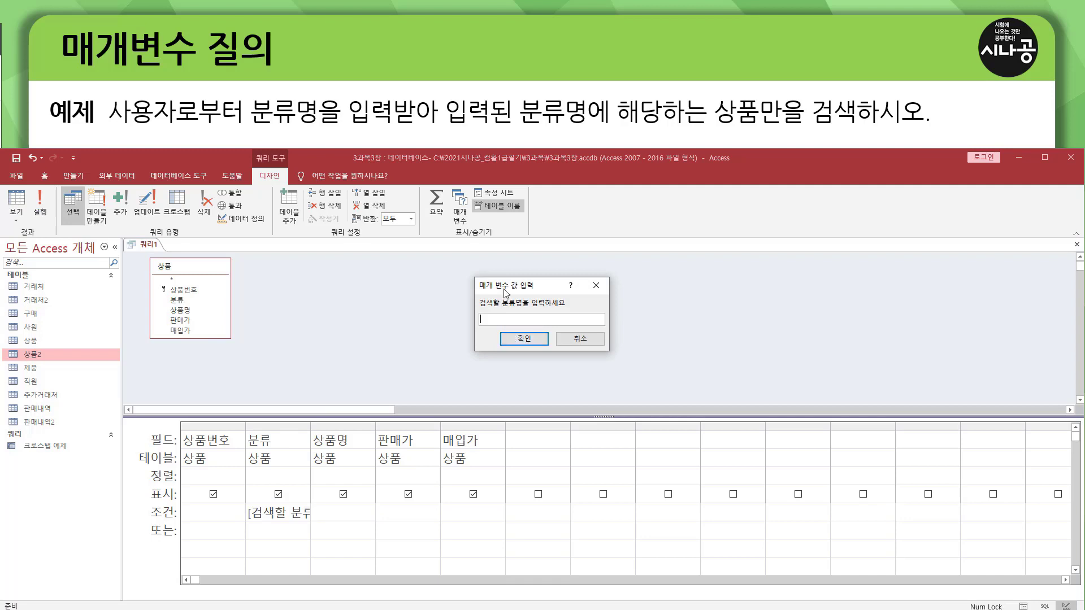
left_click_drag(480, 309, 568, 309)
key("Escape")
left_click(519, 319)
type("런ㄴㅣㅇ화")
left_click(527, 339)
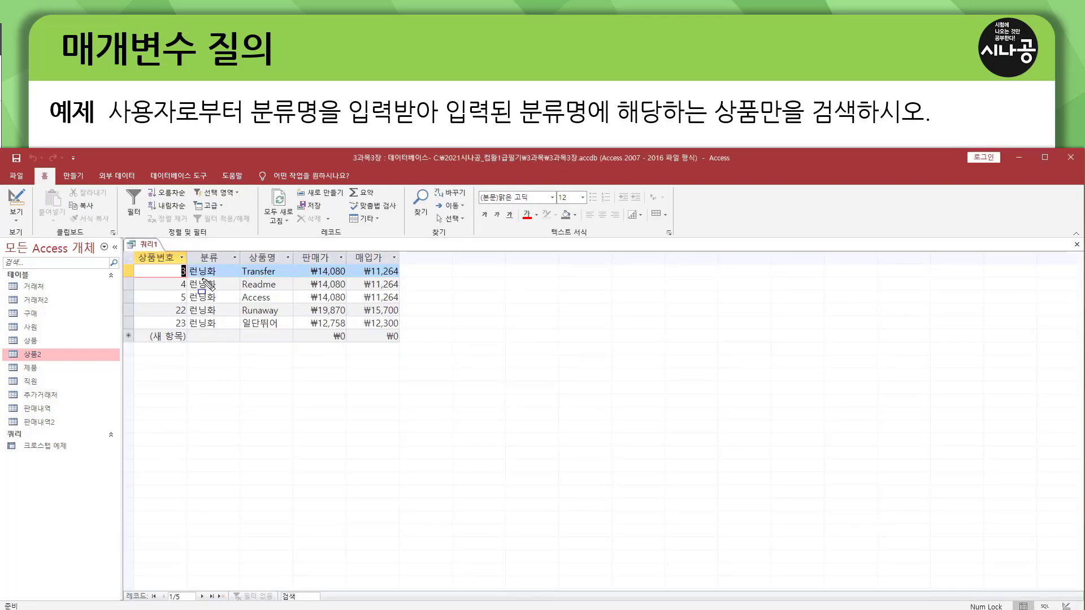
mouse_move(187, 262)
left_mouse_down()
mouse_move(212, 329)
mouse_move(224, 330)
left_mouse_up()
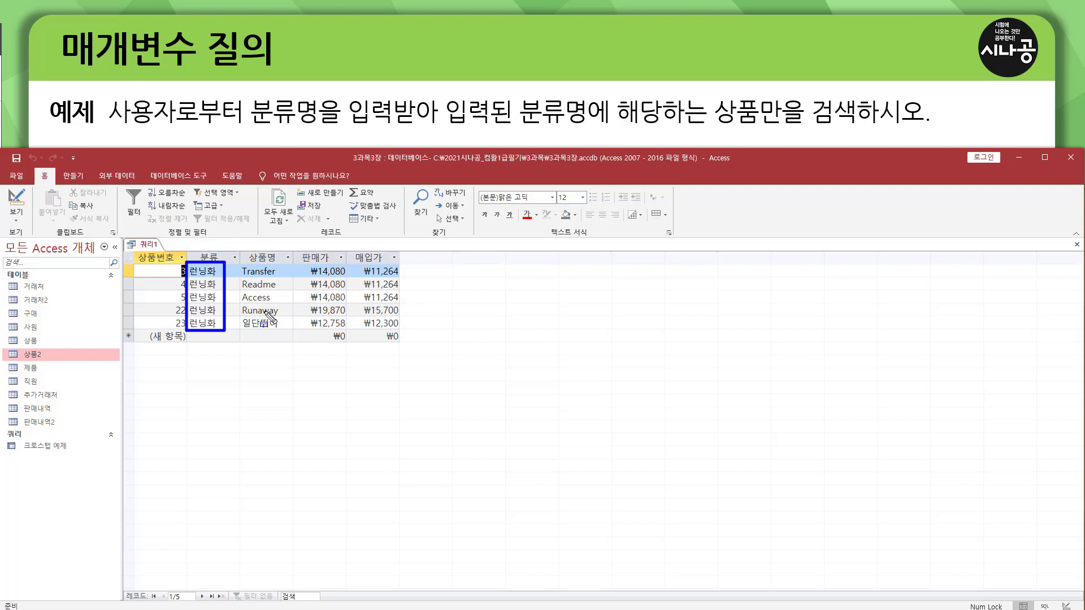
key("Escape")
Cancel closing the unsaved query and return to Design view to examine the 분류 criterion.
right_click(152, 246)
left_click(168, 267)
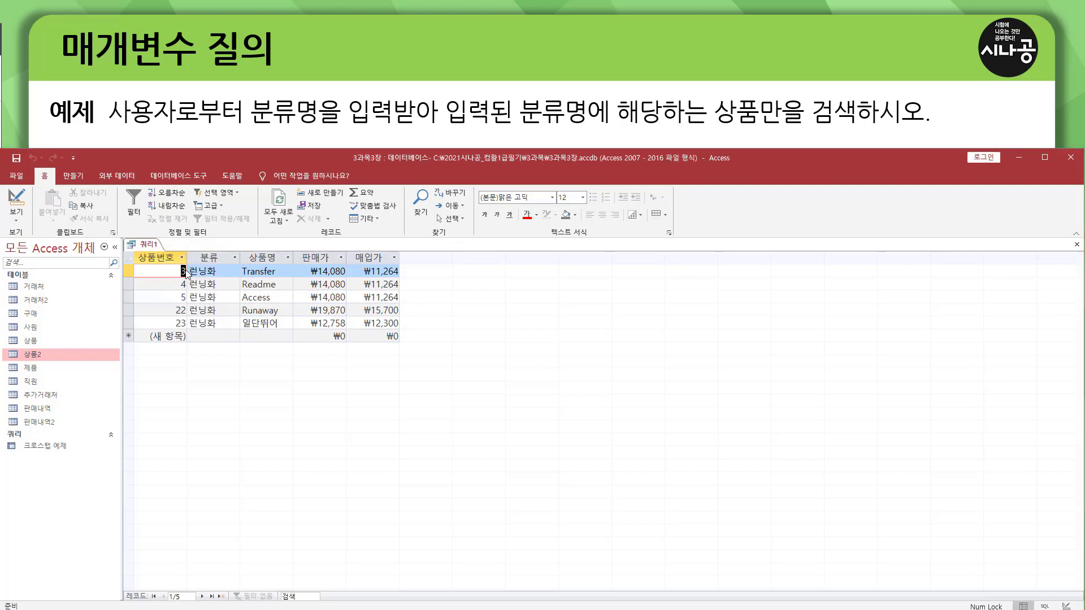
left_click(615, 340)
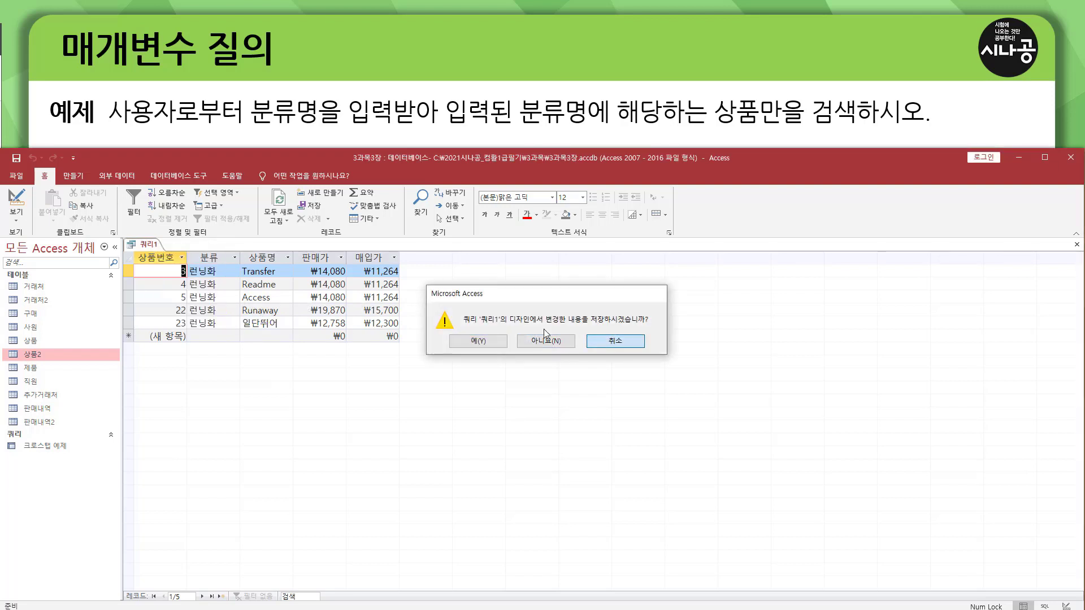
right_click(152, 251)
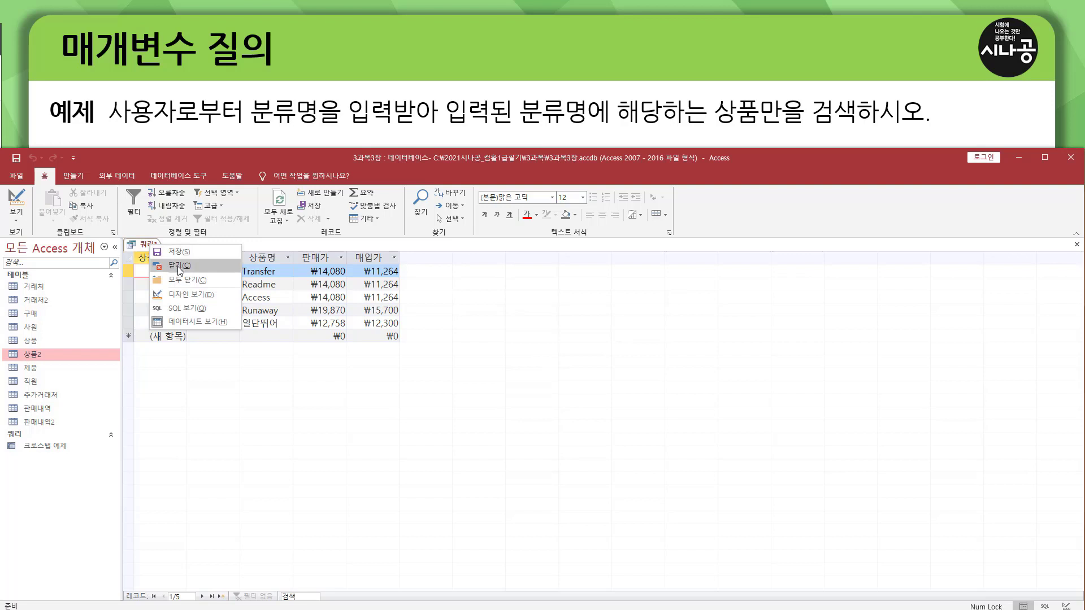
left_click(192, 296)
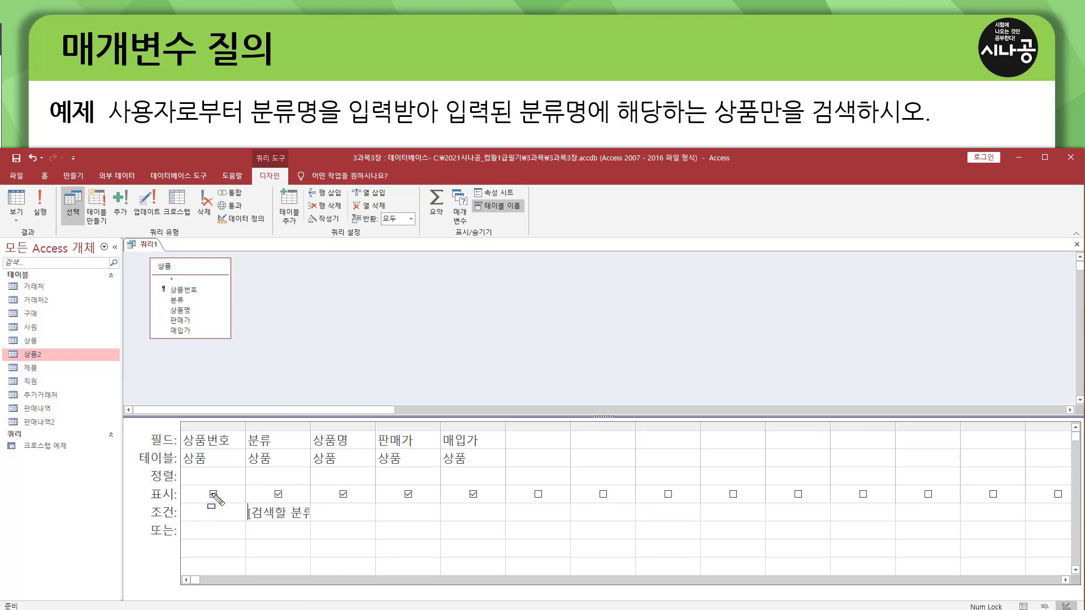
left_click_drag(247, 446, 278, 447)
left_click_drag(149, 504, 177, 520)
left_click_drag(246, 502, 313, 524)
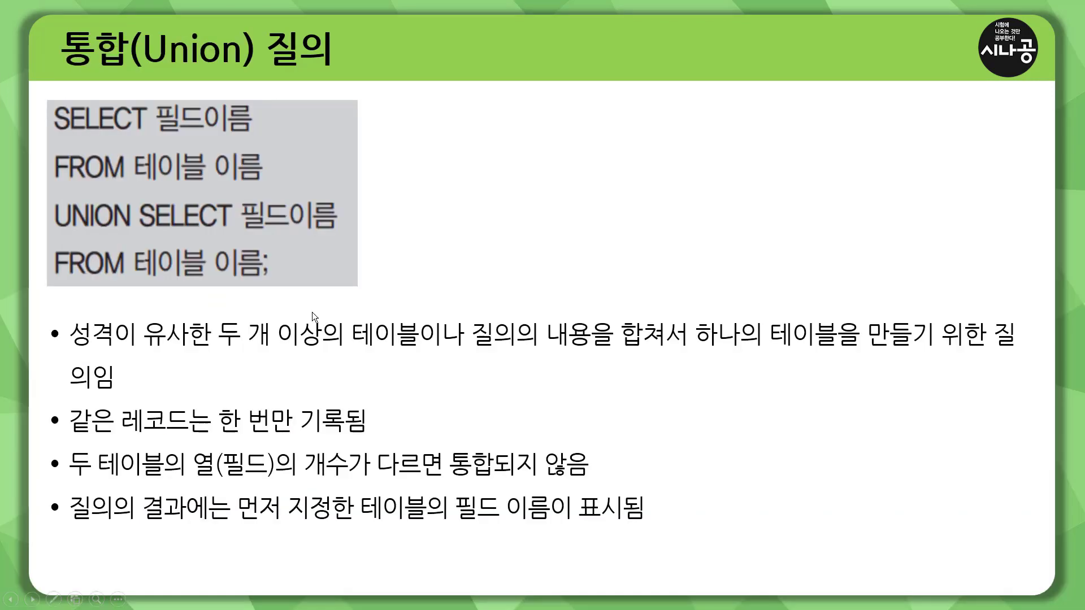
key("ctrl+p")
left_click_drag(66, 353, 527, 353)
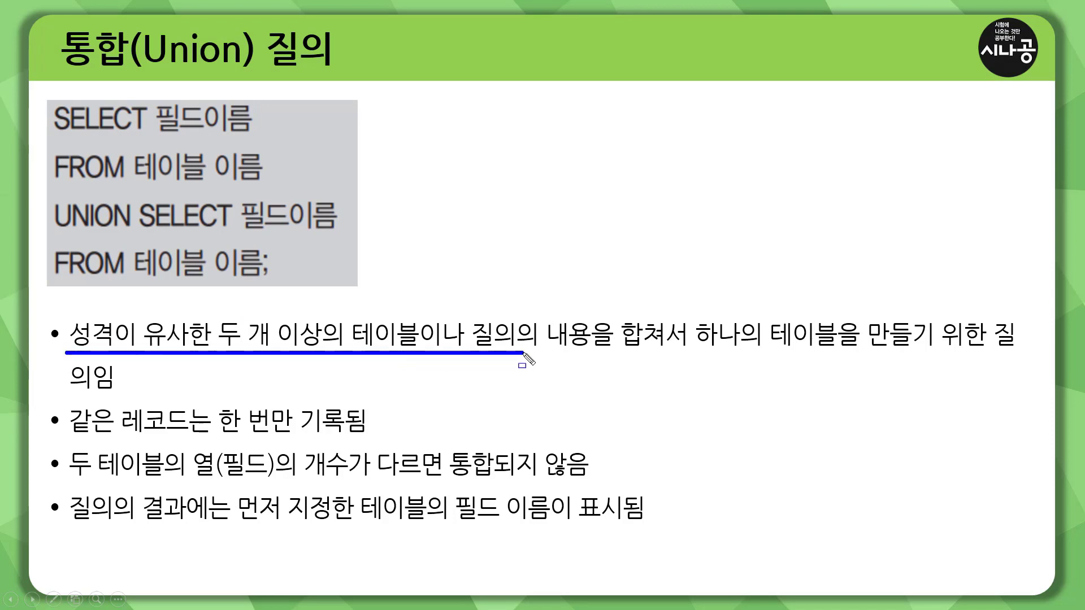